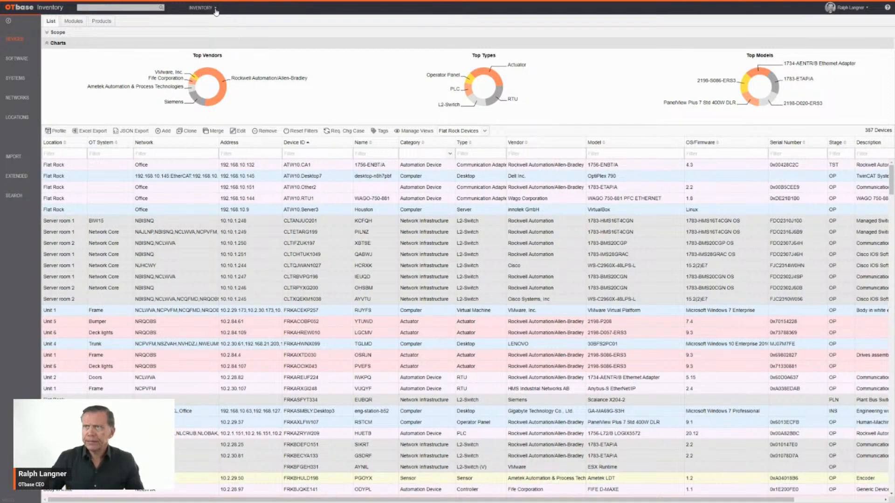
Step: Open the Events overview and list the new CVE events from the last 7 days
{"action": "left_click", "coordinate": [216, 8]}
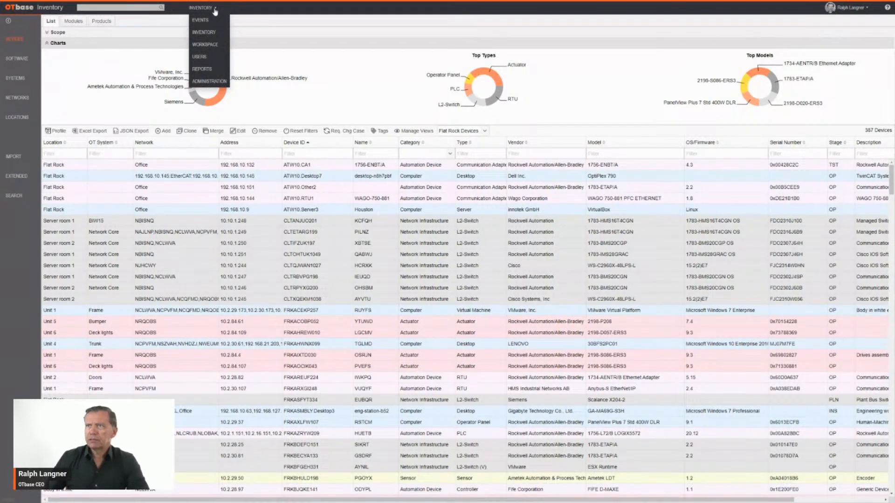
{"action": "left_click", "coordinate": [204, 20]}
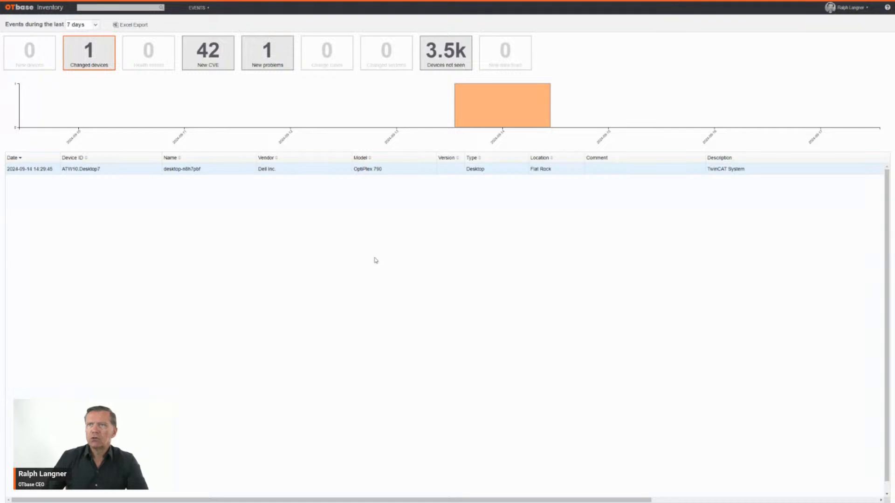
{"action": "left_click", "coordinate": [95, 26]}
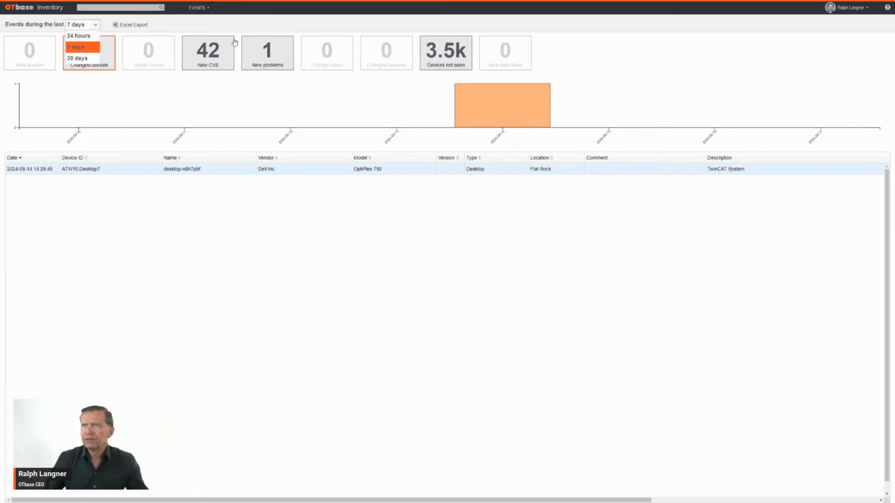
{"action": "left_click", "coordinate": [226, 22]}
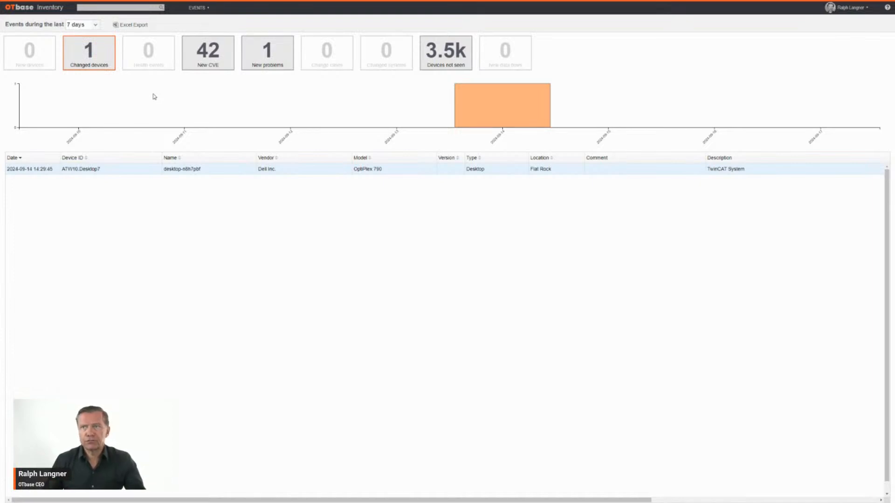
{"action": "left_click", "coordinate": [201, 56]}
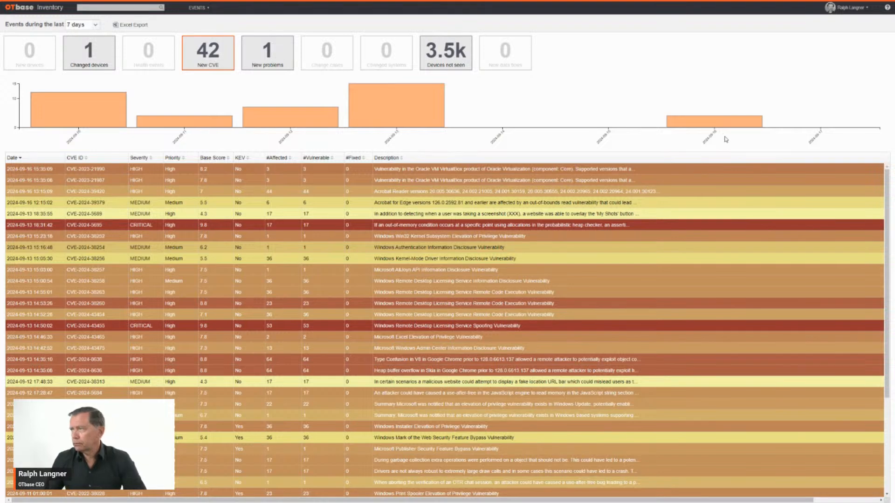
{"action": "mouse_move", "coordinate": [714, 124]}
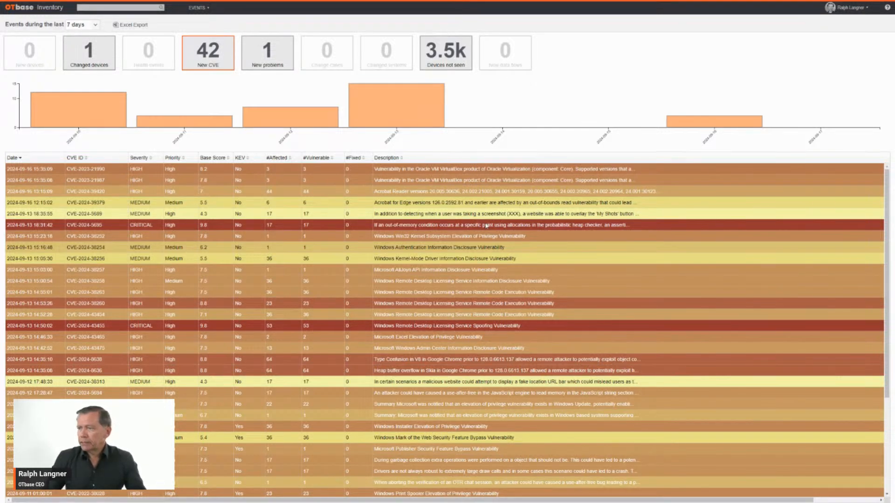
Step: View the vulnerability profile of CVE-2024-5695 in an enlarged window with all affected devices expanded, and close it
{"action": "left_click", "coordinate": [488, 227]}
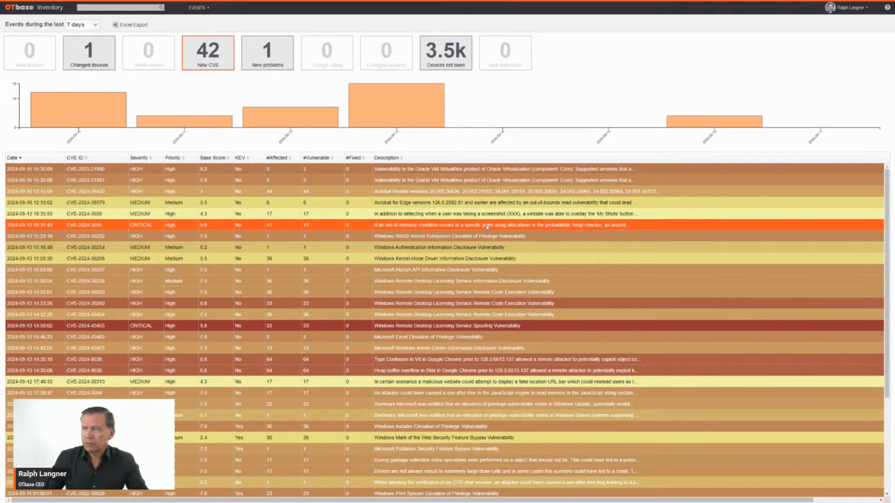
{"action": "double_click", "coordinate": [487, 228]}
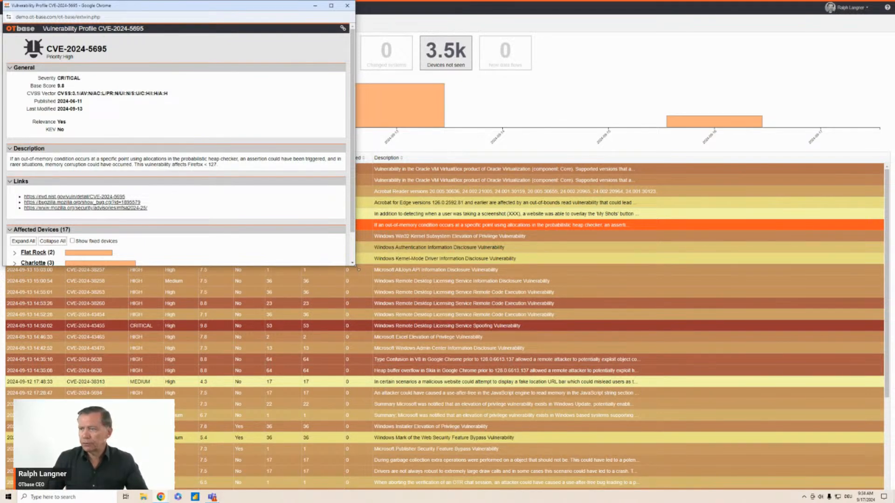
{"action": "left_click_drag", "start_coordinate": [357, 269], "coordinate": [438, 461]}
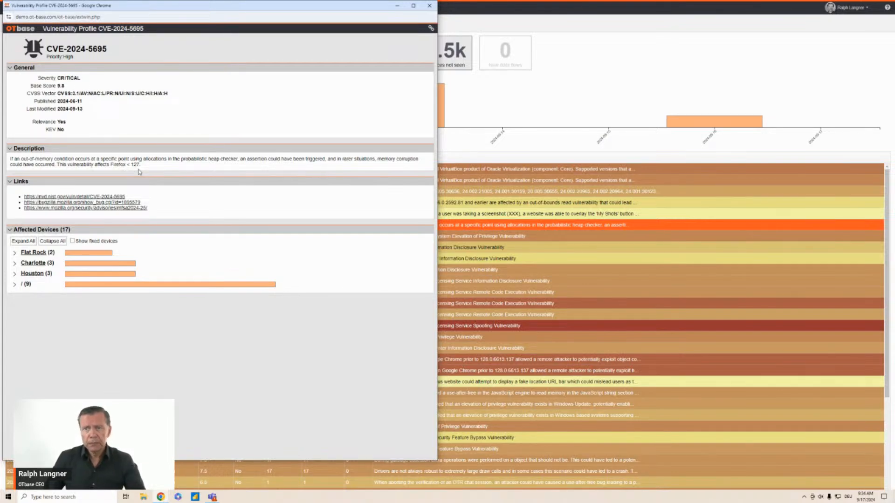
{"action": "left_click", "coordinate": [24, 241]}
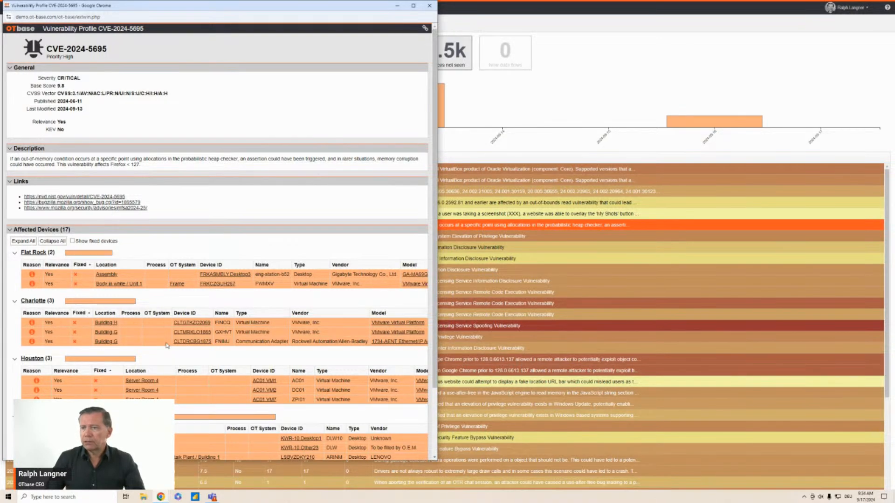
{"action": "left_click", "coordinate": [430, 5]}
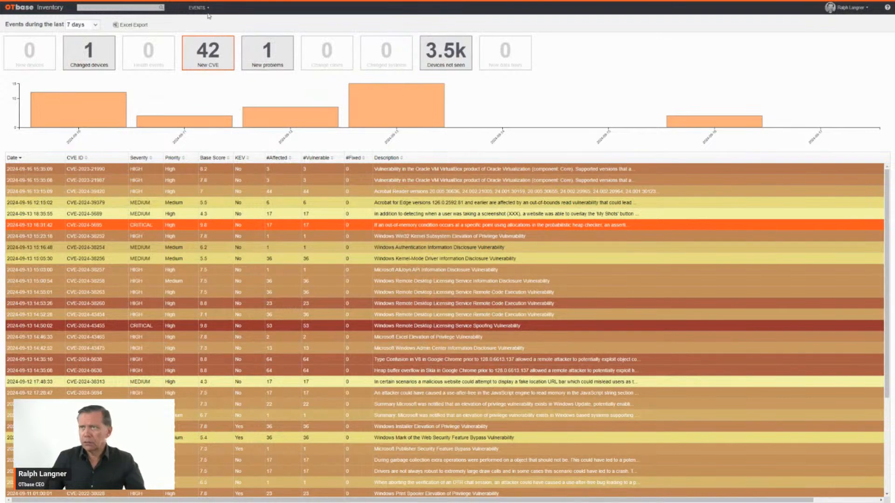
Step: Return to the Inventory and look through the Flat Rock device list
{"action": "left_click", "coordinate": [200, 8]}
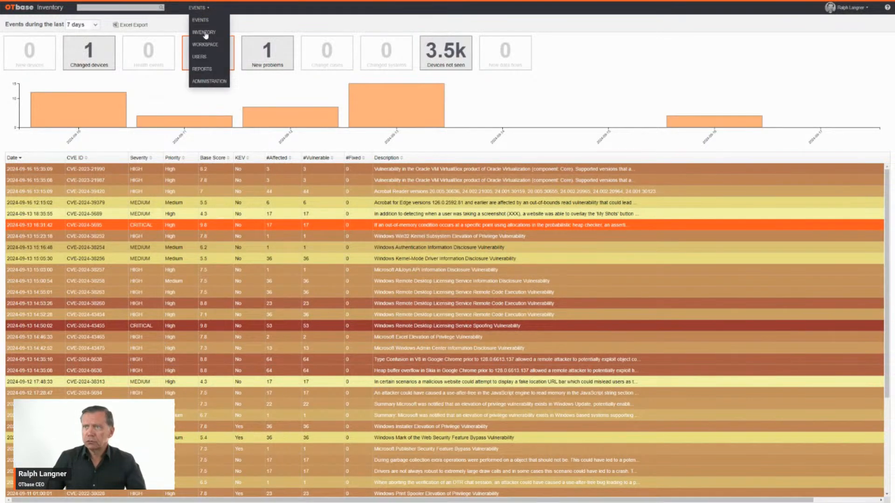
{"action": "left_click", "coordinate": [205, 34]}
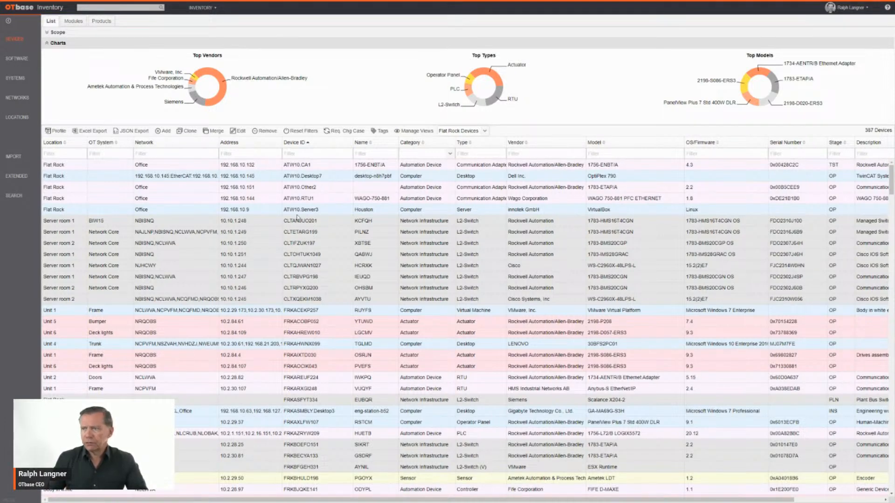
{"action": "scroll", "coordinate": [316, 335], "scroll_direction": "down", "scroll_amount": 5}
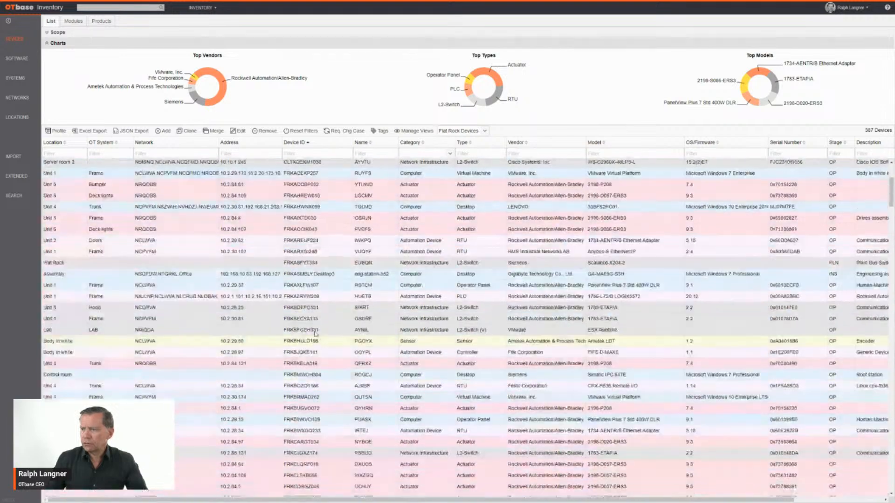
{"action": "scroll", "coordinate": [316, 335], "scroll_direction": "up", "scroll_amount": 5}
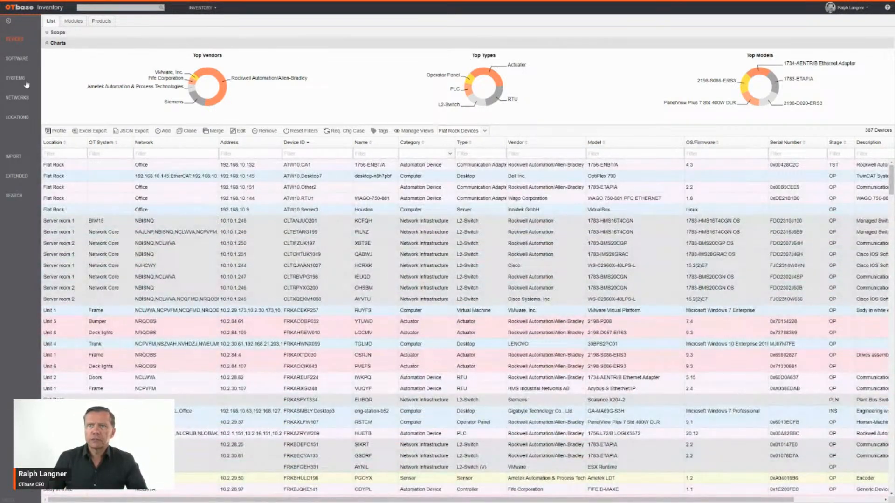
Step: View the profile of the ClearKeeper 1.0.0 software product with all its installations expanded, and close it
{"action": "left_click", "coordinate": [18, 59]}
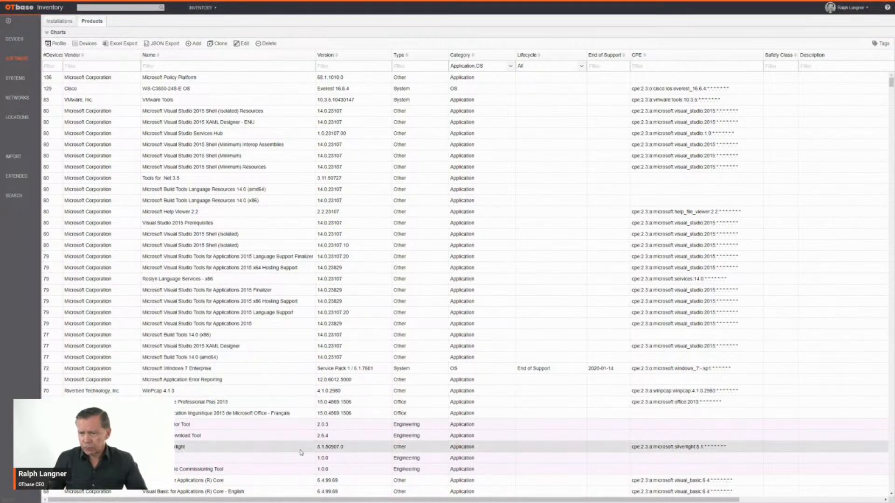
{"action": "double_click", "coordinate": [258, 461]}
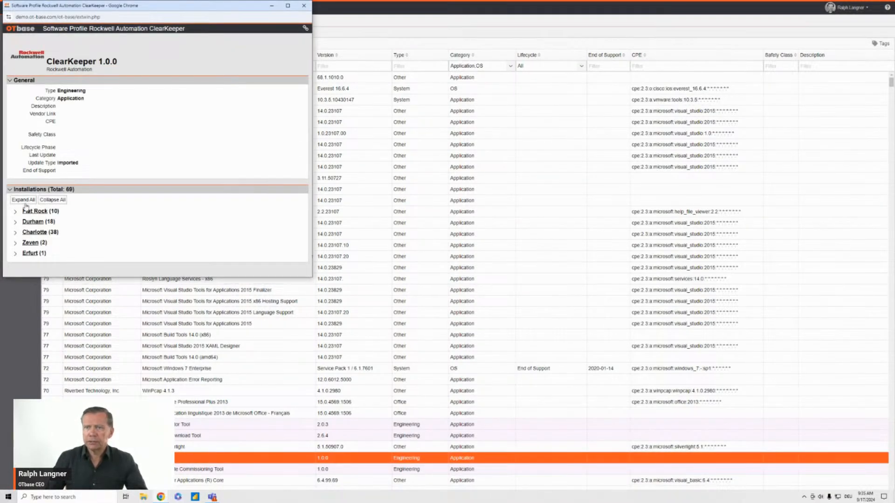
{"action": "left_click", "coordinate": [27, 200]}
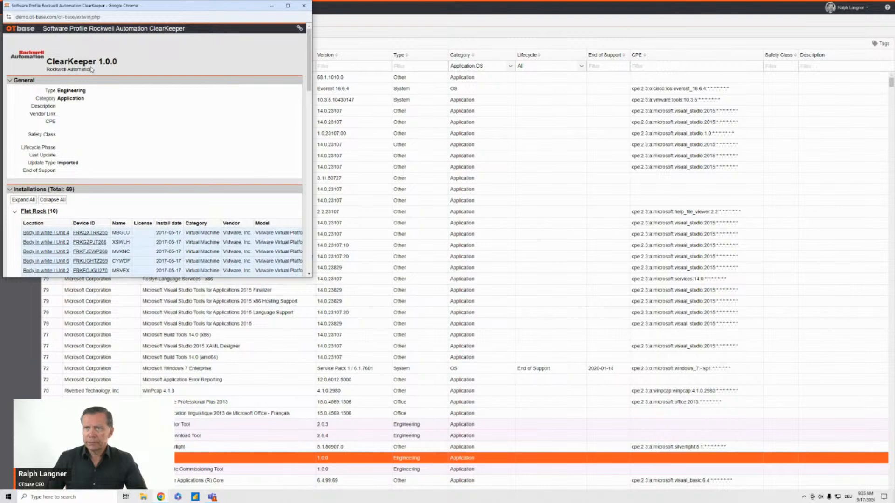
{"action": "left_click", "coordinate": [304, 5]}
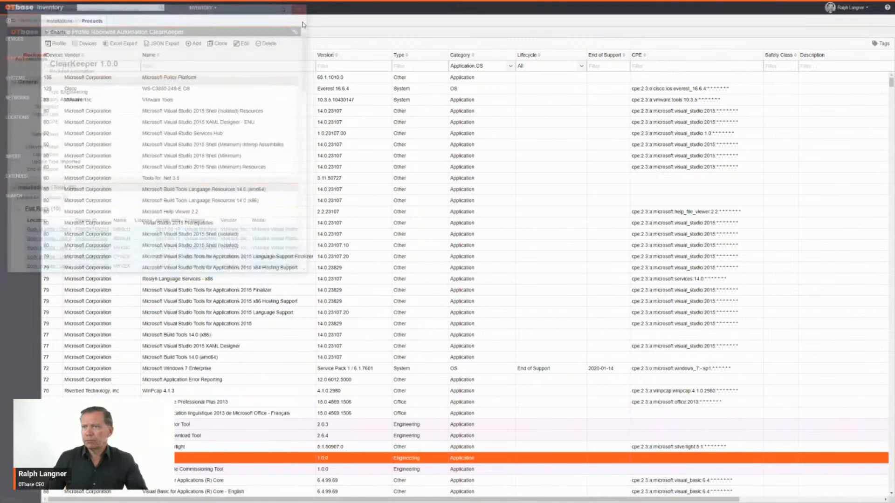
Step: Open the systems inventory and expand Flat Rock Site with its BIW15 and Assembly 5 subsystems
{"action": "left_click", "coordinate": [18, 80]}
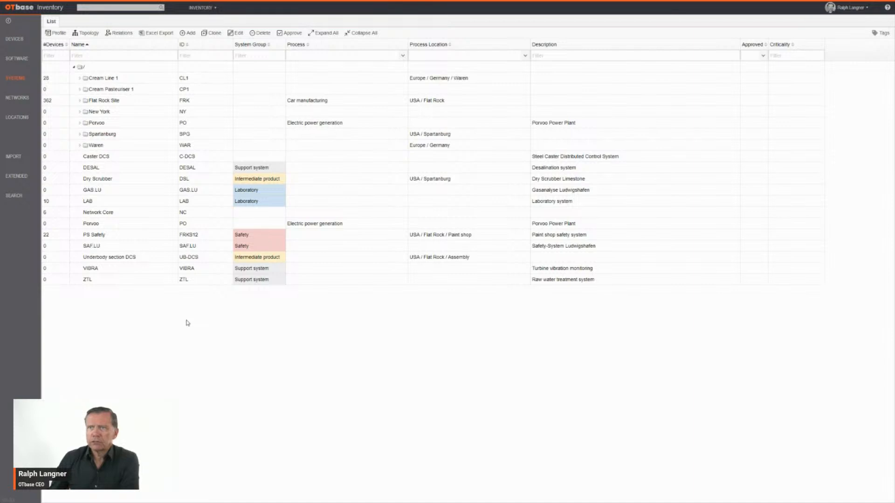
{"action": "left_click", "coordinate": [80, 101]}
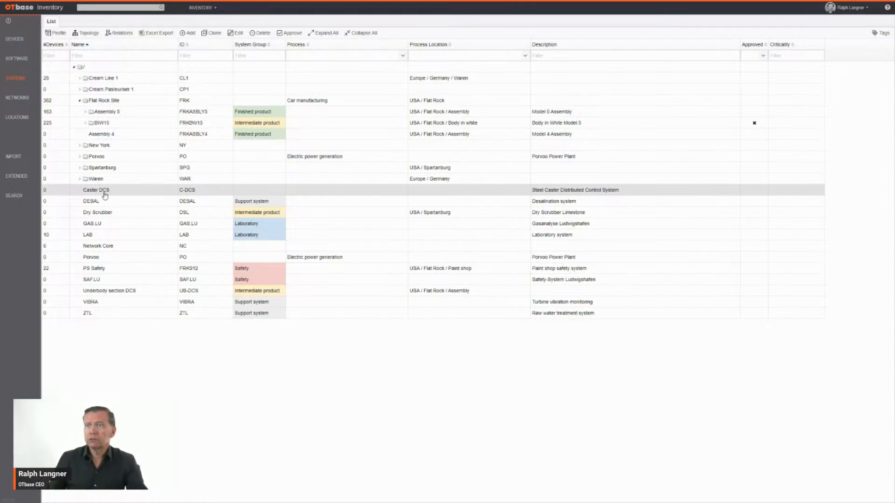
{"action": "left_click", "coordinate": [86, 124]}
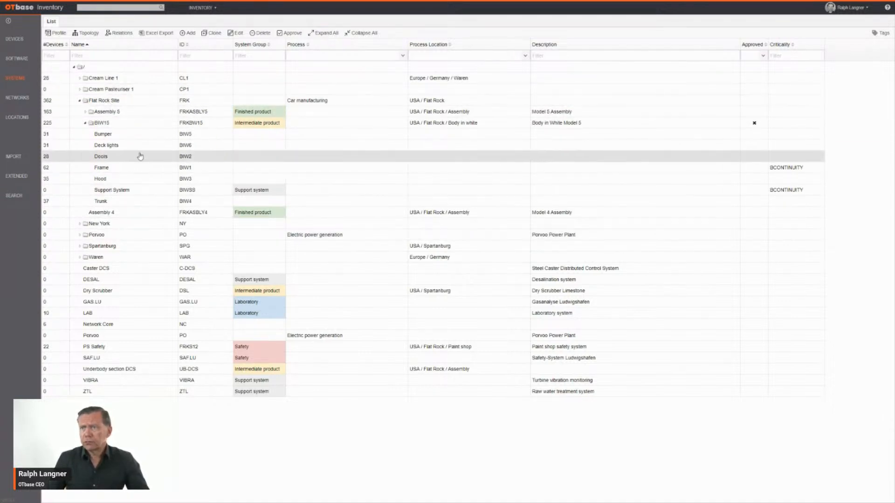
{"action": "left_click", "coordinate": [86, 113]}
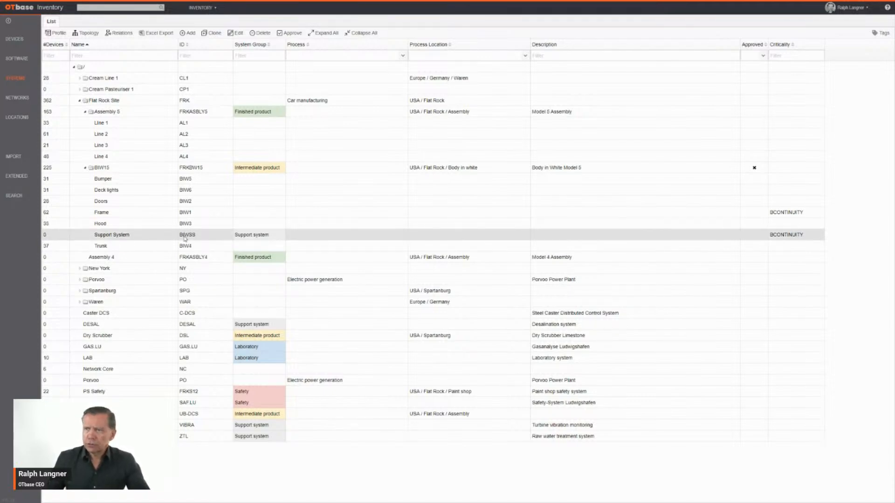
Step: Open the BIW15 system profile in an enlarged window and expand its System Relations diagram
{"action": "double_click", "coordinate": [140, 169]}
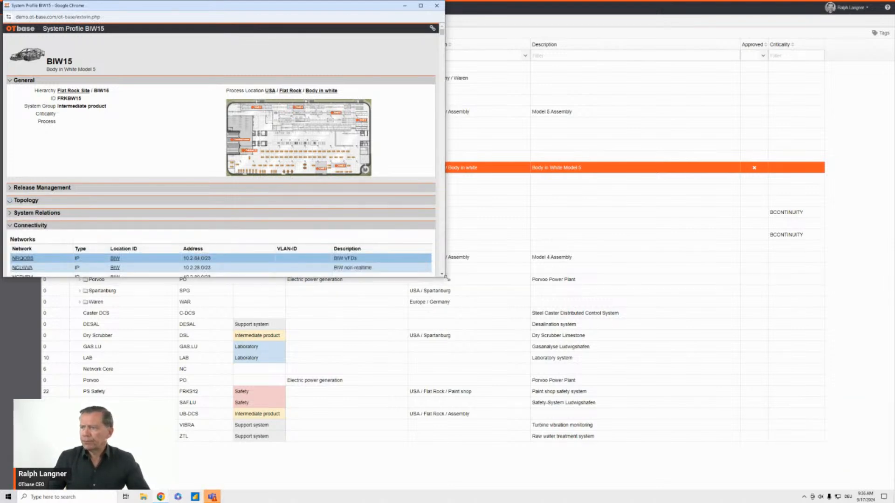
{"action": "left_click_drag", "start_coordinate": [446, 278], "coordinate": [633, 432]}
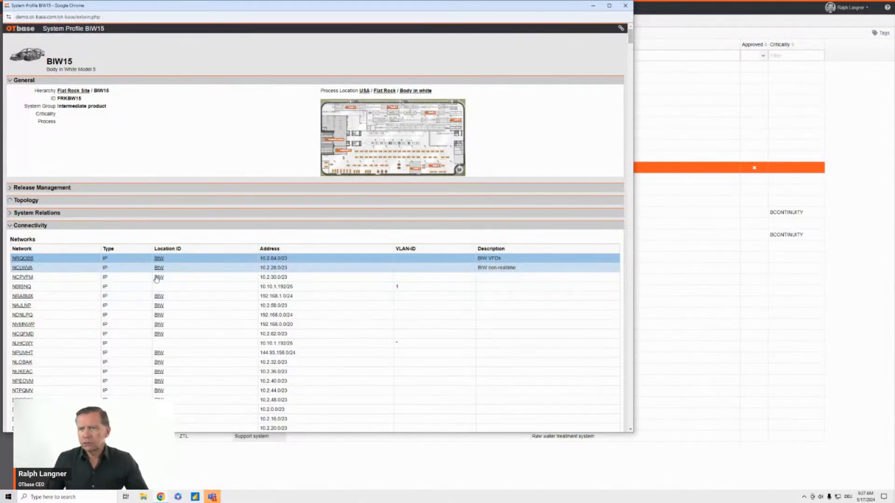
{"action": "left_click", "coordinate": [105, 214]}
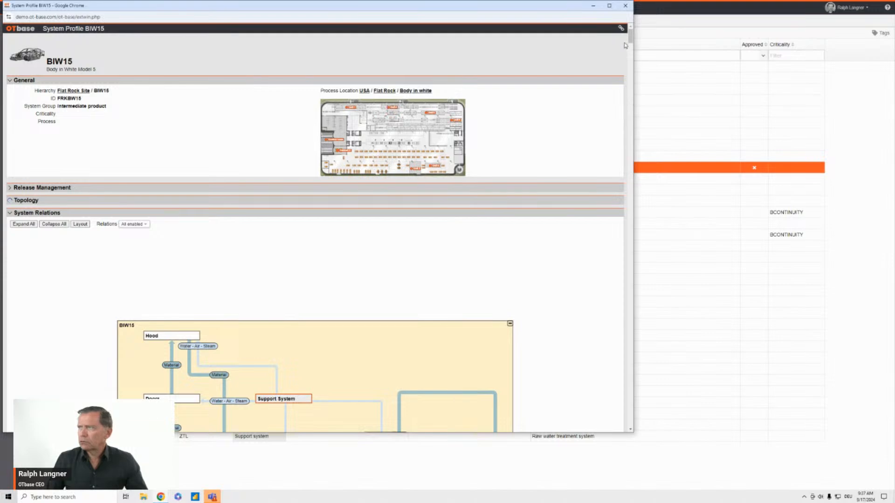
Step: Review the port details of the Hood device VZINA and the Doors device PALNR in the BIW15 port list, and close the profile
{"action": "left_click_drag", "start_coordinate": [630, 37], "coordinate": [630, 67]}
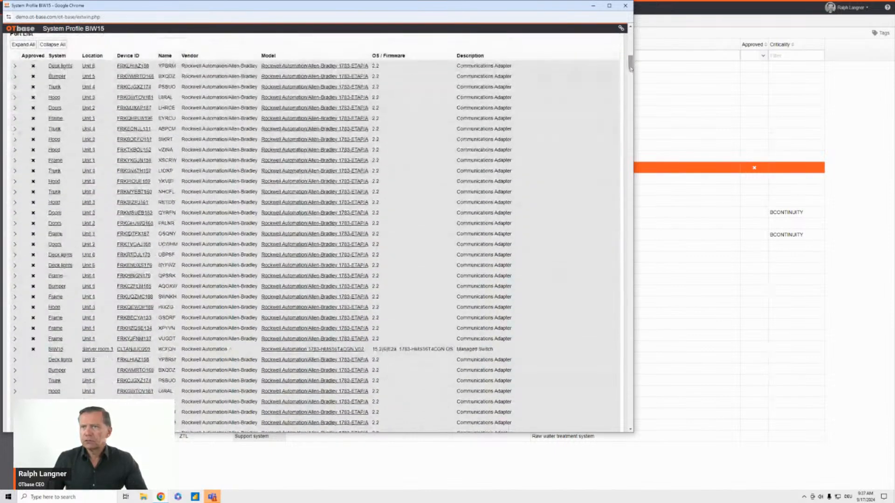
{"action": "left_click", "coordinate": [14, 149]}
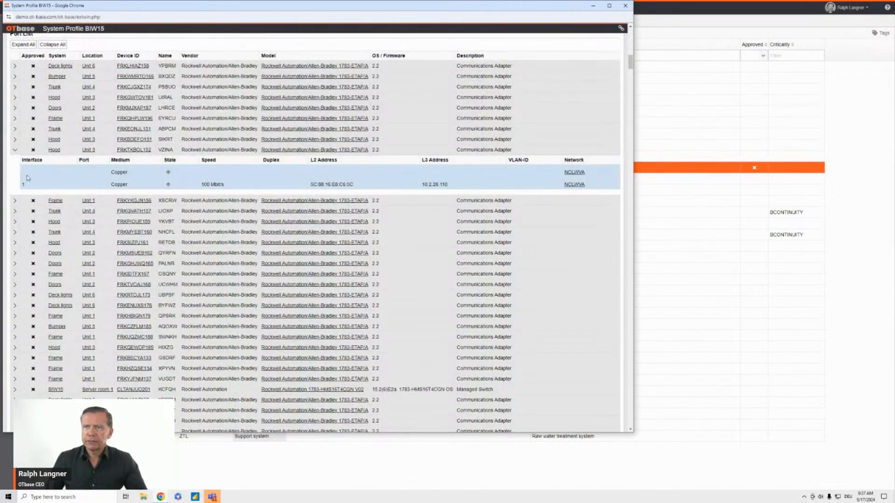
{"action": "left_click", "coordinate": [14, 263]}
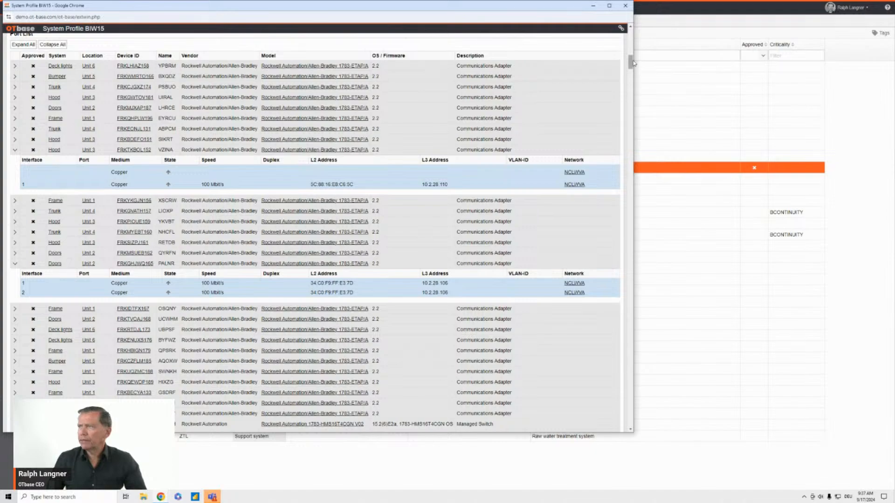
{"action": "left_click_drag", "start_coordinate": [631, 61], "coordinate": [630, 191]}
{"action": "left_click", "coordinate": [625, 6]}
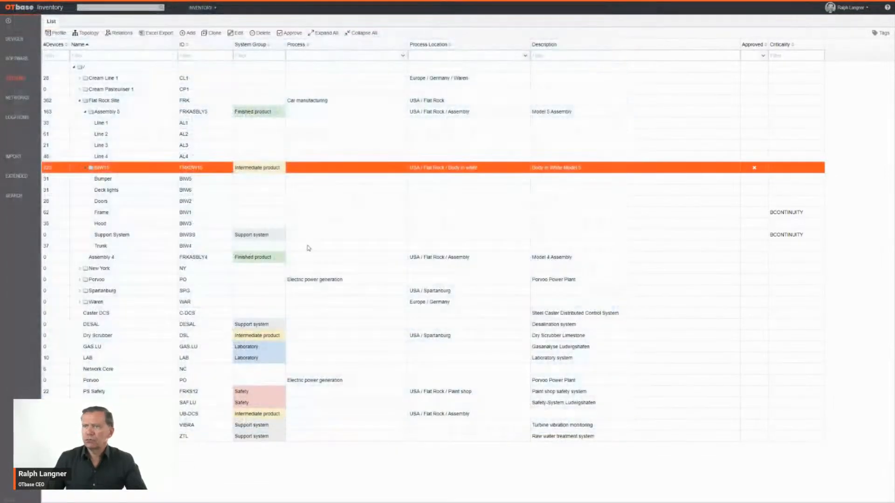
Step: Open the profile of network NCLWVA from the networks inventory and enlarge its window
{"action": "left_click", "coordinate": [24, 99]}
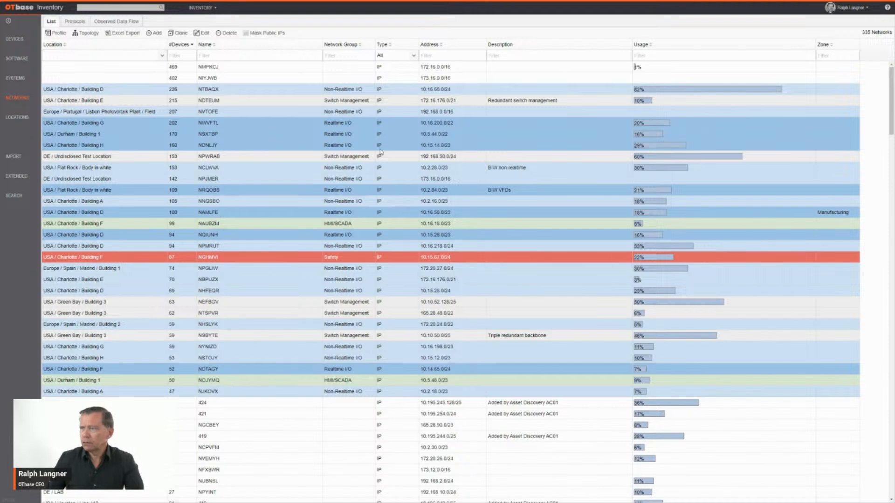
{"action": "double_click", "coordinate": [289, 170]}
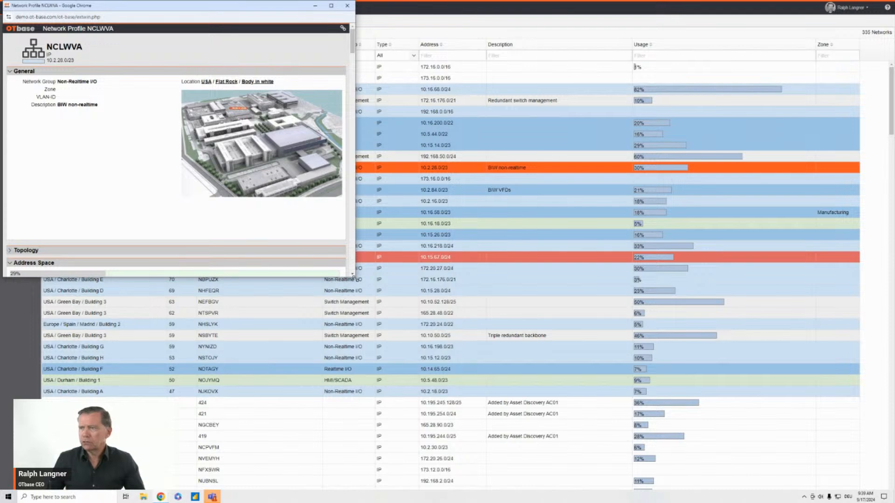
{"action": "left_click_drag", "start_coordinate": [355, 277], "coordinate": [472, 480]}
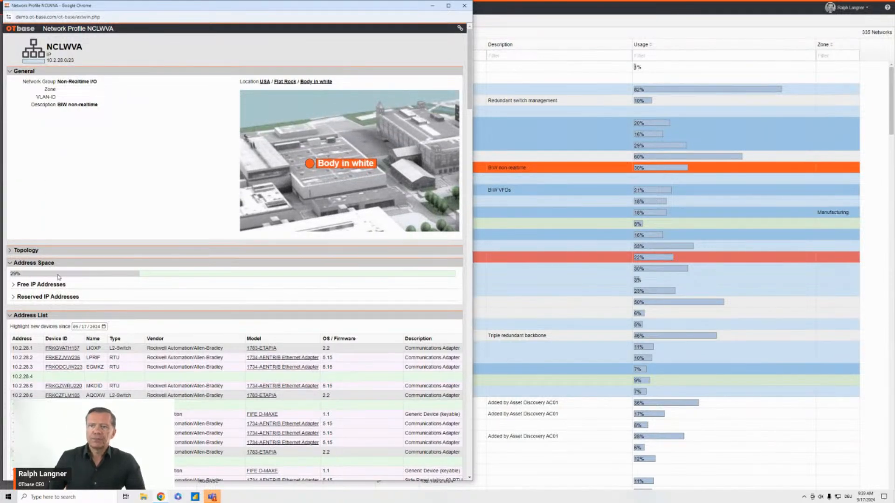
Step: Expand the topology diagram of network NCLWVA and magnify it until the device labels are readable
{"action": "left_click", "coordinate": [63, 253]}
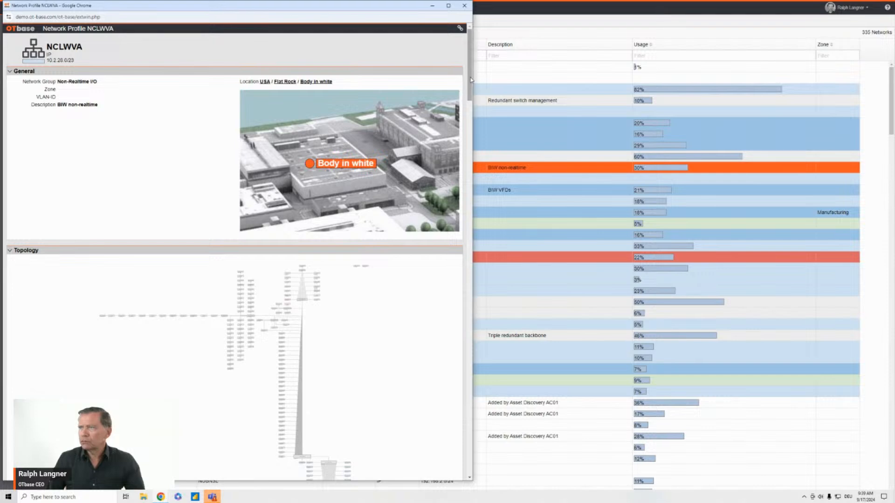
{"action": "scroll", "coordinate": [233, 327], "scroll_direction": "up", "scroll_amount": 3}
{"action": "scroll", "coordinate": [234, 327], "scroll_direction": "up", "scroll_amount": 4}
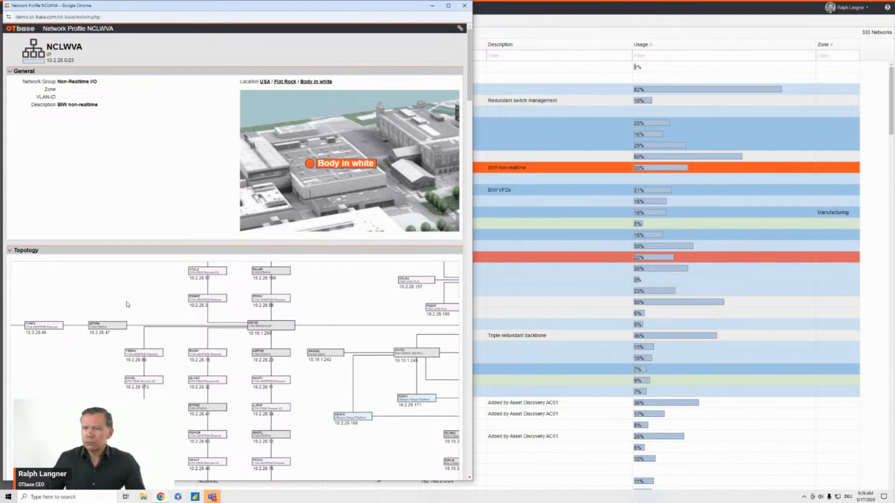
Step: Reopen the profile of network NCLWVA at its Address List and enlarge the profile window
{"action": "left_click", "coordinate": [464, 7]}
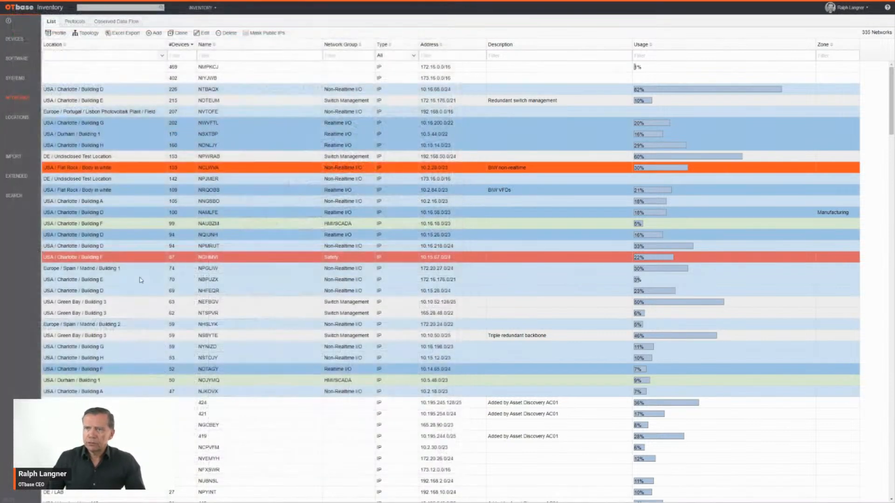
{"action": "double_click", "coordinate": [255, 167]}
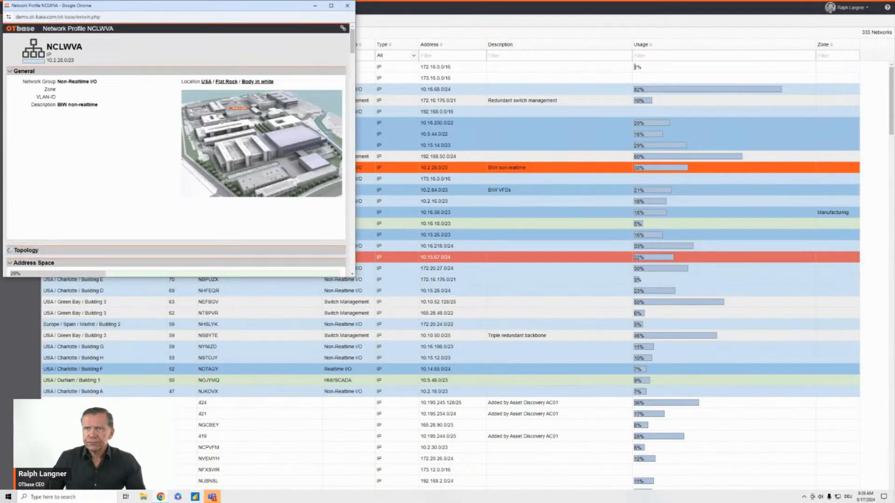
{"action": "left_click_drag", "start_coordinate": [352, 45], "coordinate": [352, 70]}
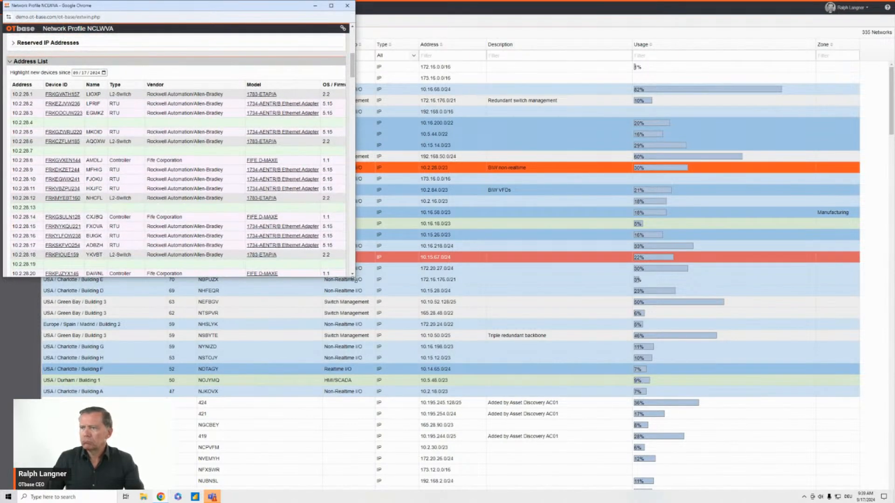
{"action": "left_click_drag", "start_coordinate": [356, 277], "coordinate": [558, 440]}
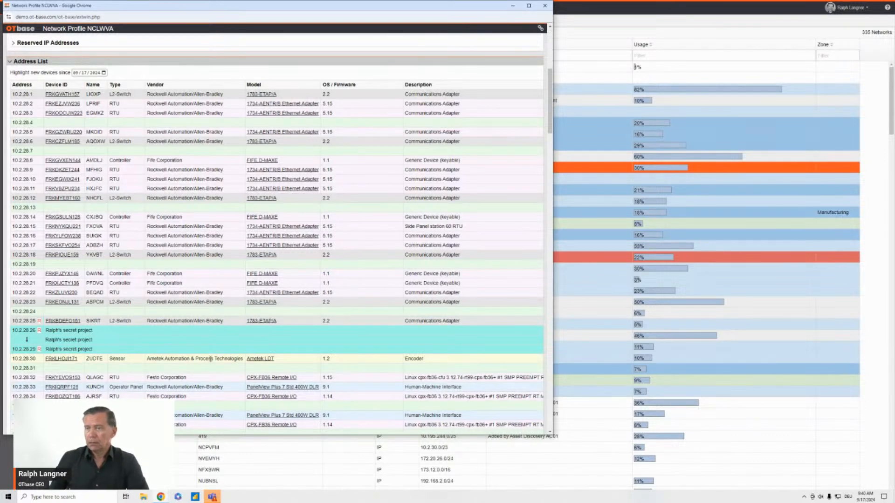
Step: Review the address list of network NCLWVA, close the profile, and select network NQIUNH in the networks inventory
{"action": "scroll", "coordinate": [207, 358], "scroll_direction": "down", "scroll_amount": 2}
{"action": "scroll", "coordinate": [207, 358], "scroll_direction": "down", "scroll_amount": 10}
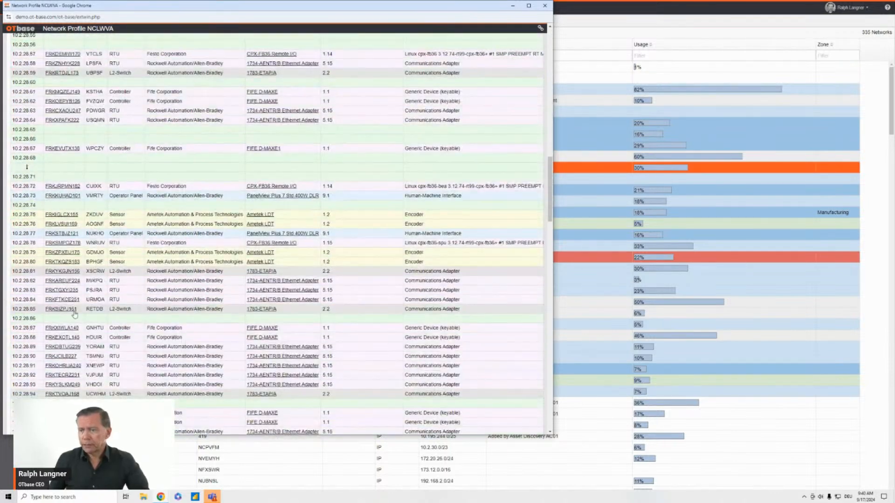
{"action": "scroll", "coordinate": [290, 353], "scroll_direction": "down", "scroll_amount": 5}
{"action": "scroll", "coordinate": [289, 353], "scroll_direction": "down", "scroll_amount": 12}
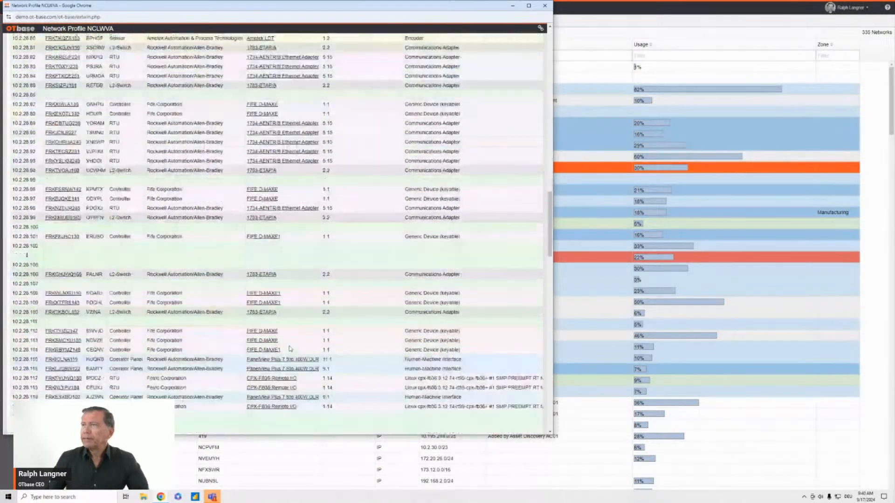
{"action": "left_click", "coordinate": [546, 5]}
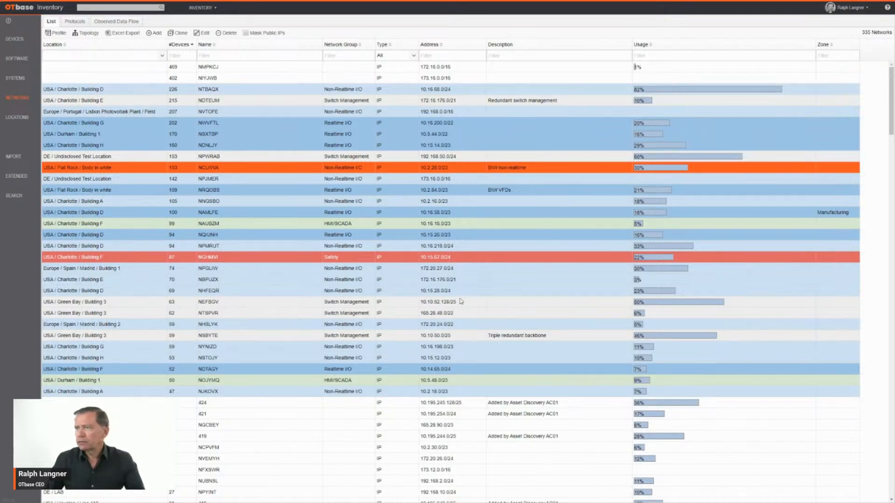
{"action": "left_click", "coordinate": [300, 237]}
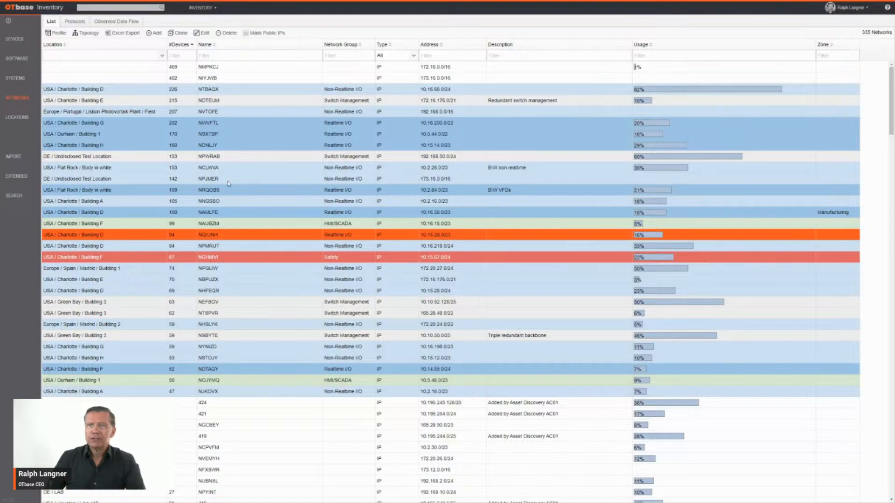
Step: Open the Flat Rock location profile from the locations inventory in an enlarged window and expand its site map
{"action": "left_click", "coordinate": [18, 118]}
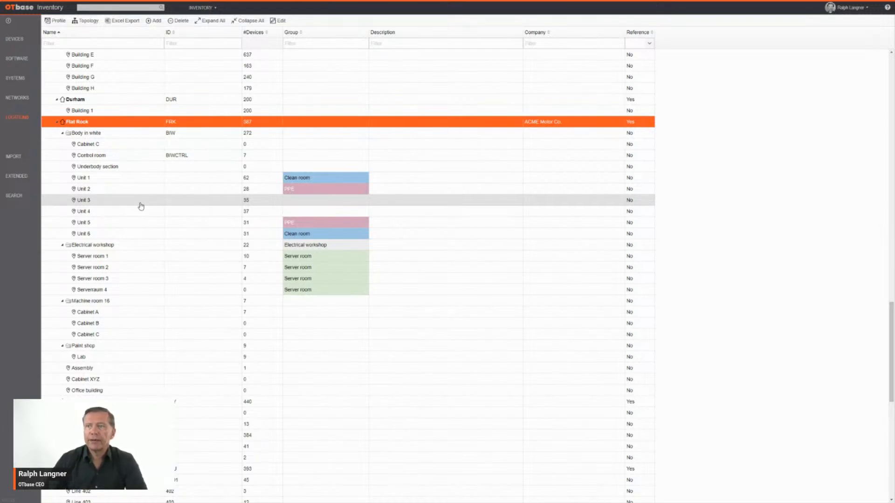
{"action": "double_click", "coordinate": [132, 124]}
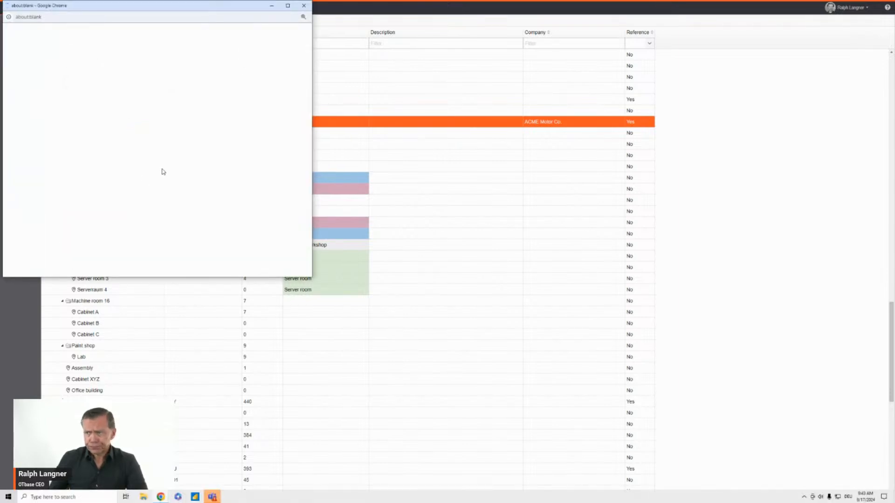
{"action": "left_click_drag", "start_coordinate": [312, 277], "coordinate": [541, 447]}
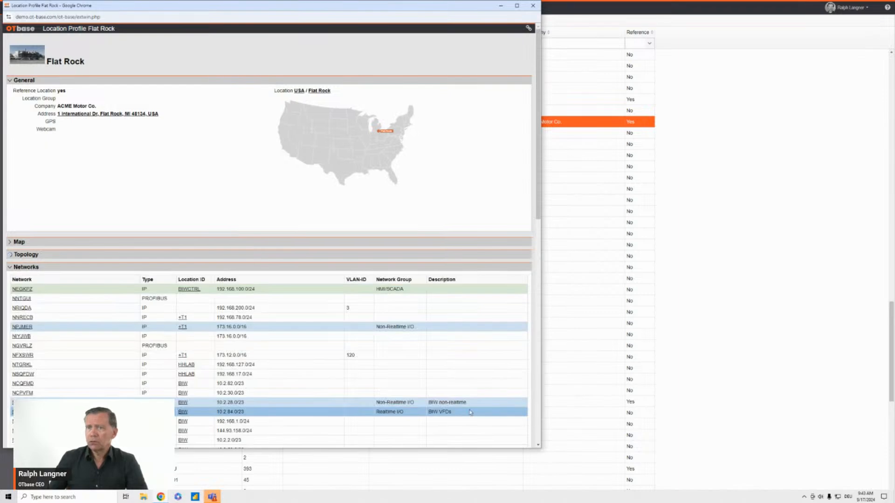
{"action": "left_click", "coordinate": [107, 243]}
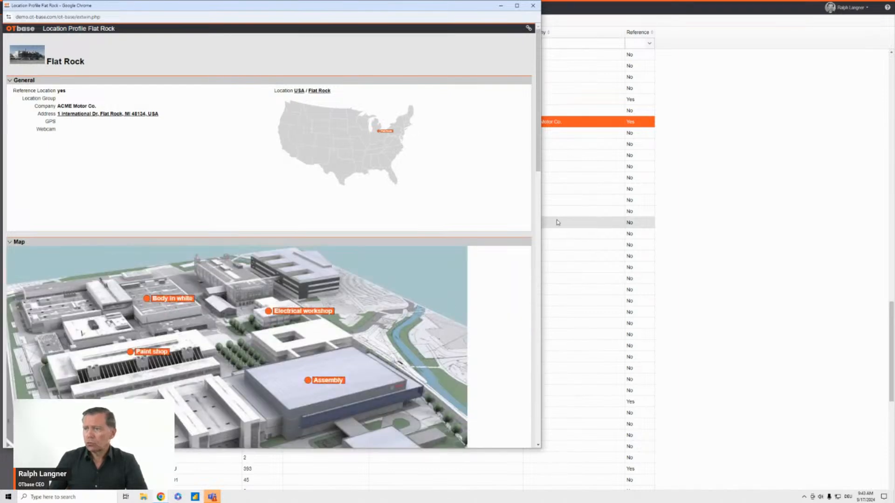
{"action": "left_click_drag", "start_coordinate": [538, 111], "coordinate": [533, 163]}
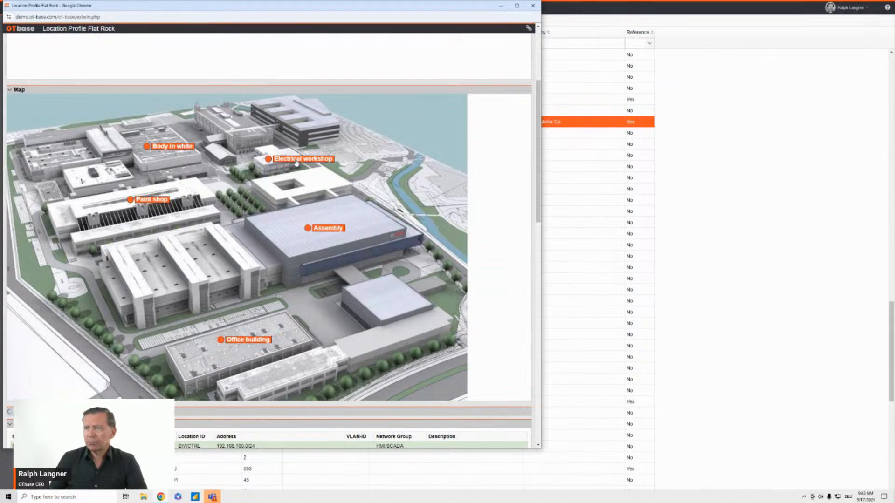
Step: Inspect the building markers on the Flat Rock map and the site's Networks list, and close the location profile
{"action": "mouse_move", "coordinate": [291, 162]}
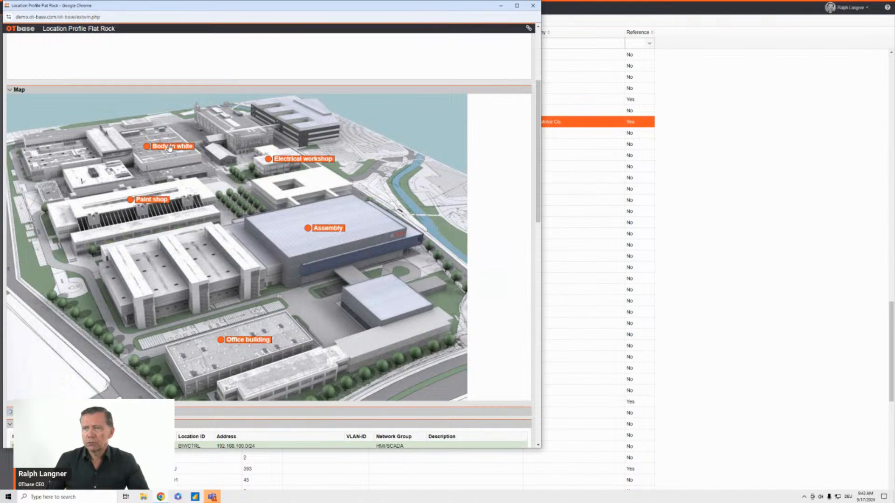
{"action": "mouse_move", "coordinate": [170, 149]}
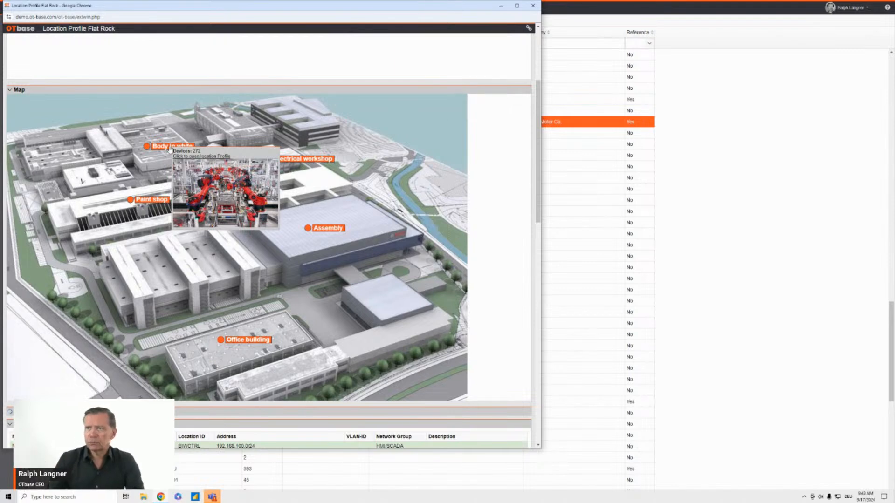
{"action": "mouse_move", "coordinate": [152, 201]}
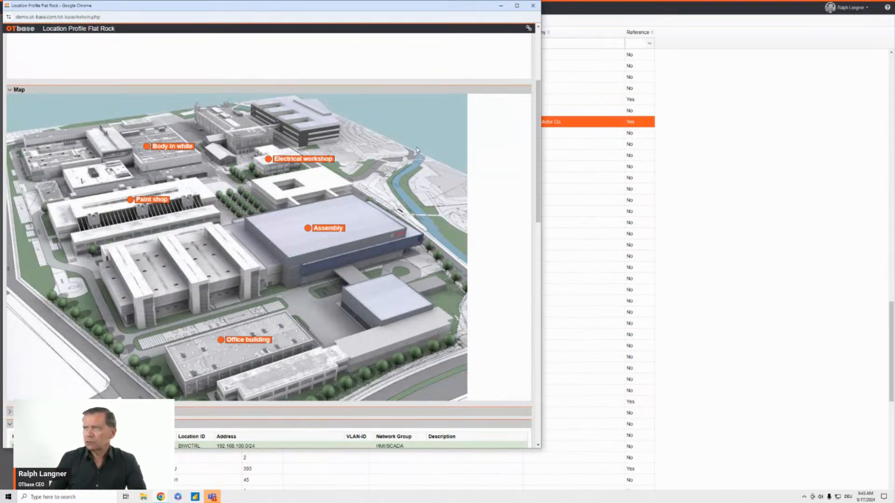
{"action": "left_click_drag", "start_coordinate": [539, 156], "coordinate": [535, 248]}
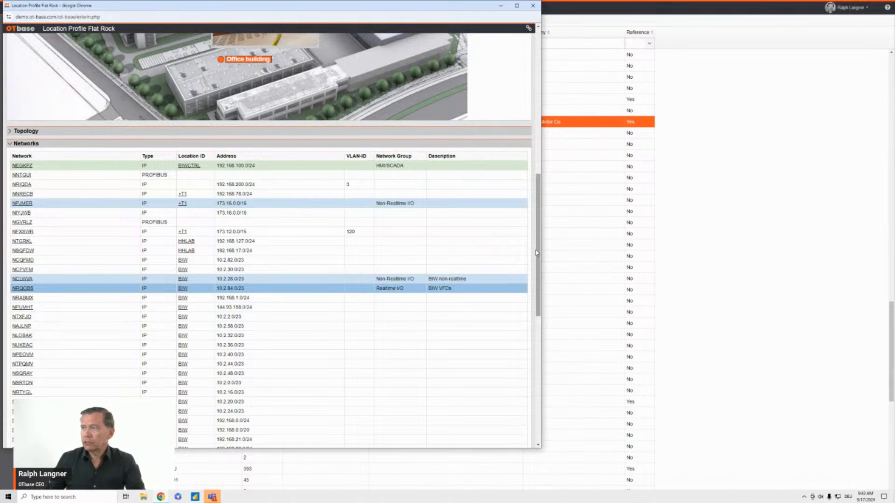
{"action": "left_click_drag", "start_coordinate": [537, 253], "coordinate": [538, 182]}
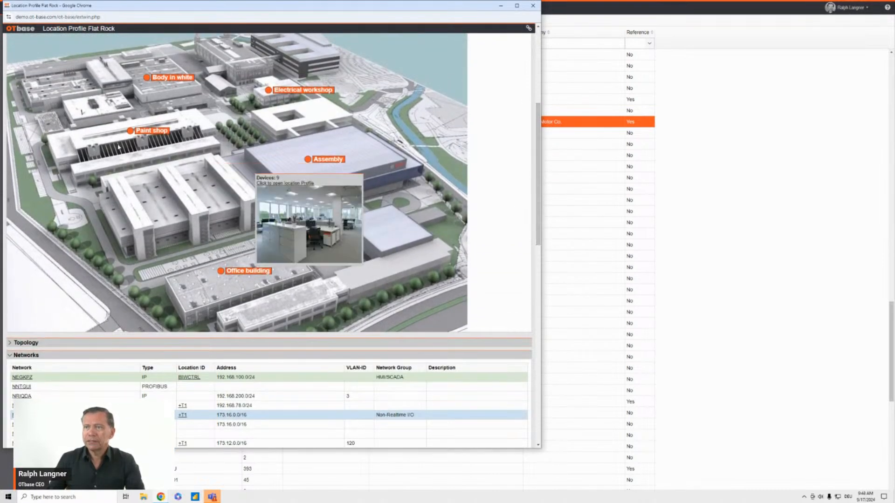
{"action": "mouse_move", "coordinate": [143, 134]}
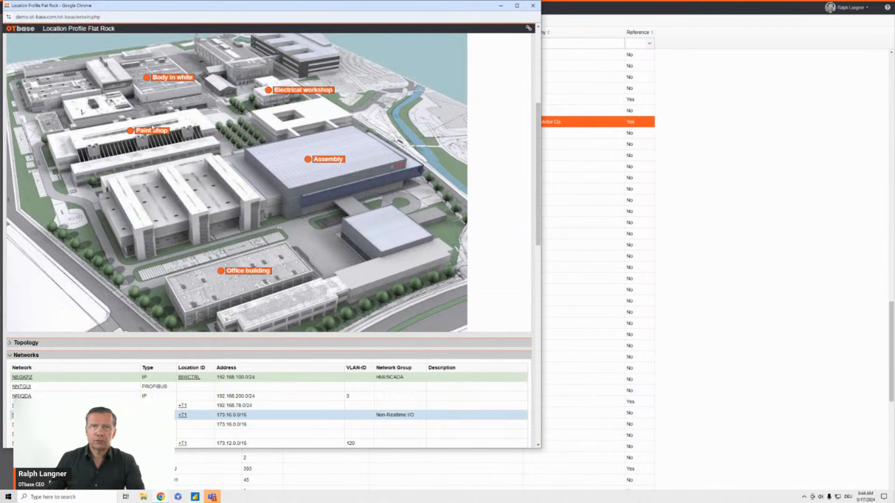
{"action": "left_click", "coordinate": [533, 6]}
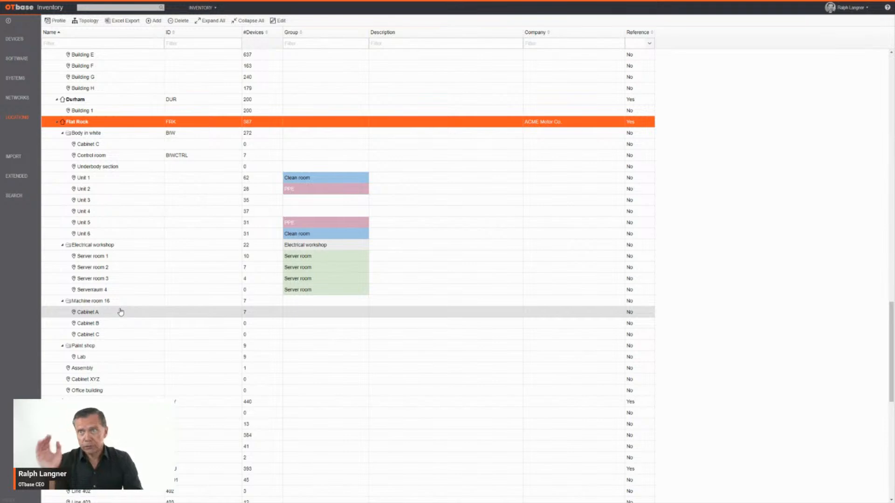
Step: Compare the Flat Rock Site hierarchy in the systems inventory with the Flat Rock hierarchy in the locations inventory
{"action": "left_click", "coordinate": [20, 80]}
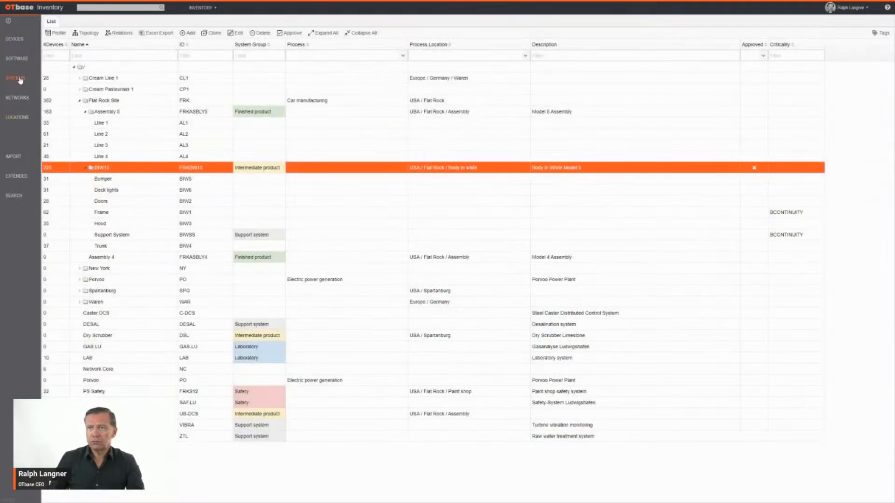
{"action": "left_click", "coordinate": [117, 100]}
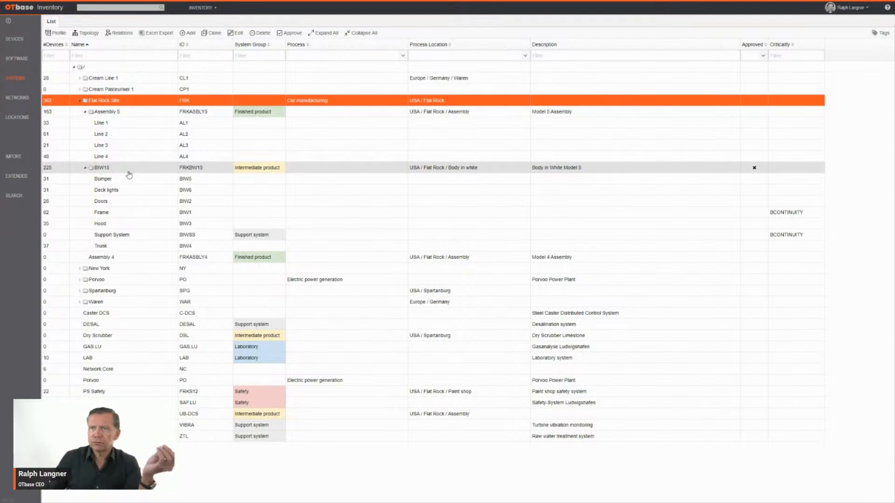
{"action": "left_click", "coordinate": [12, 120]}
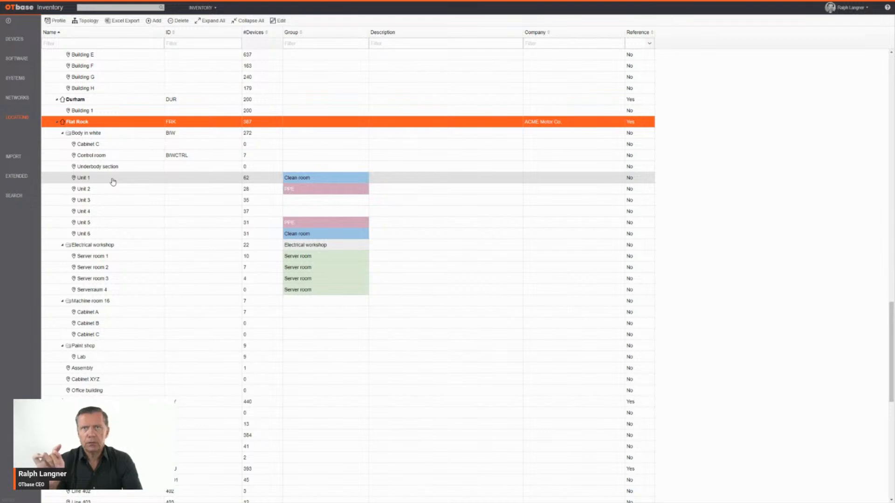
{"action": "left_click", "coordinate": [14, 78]}
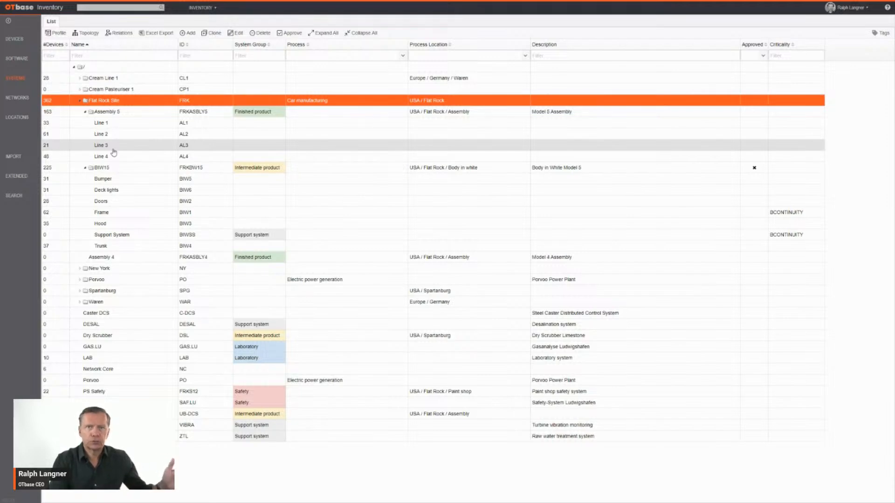
Step: Examine the location groups assigned to Unit 2 and Server room 2 in the locations inventory
{"action": "left_click", "coordinate": [22, 121]}
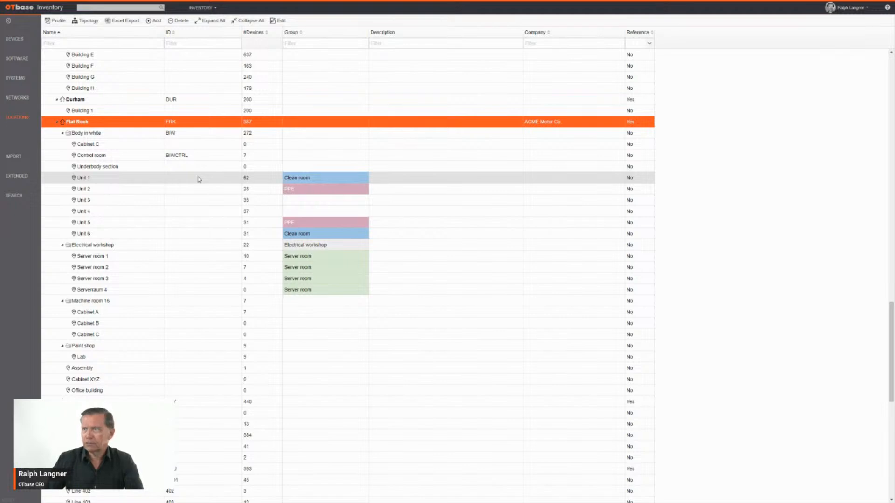
{"action": "left_click", "coordinate": [339, 192]}
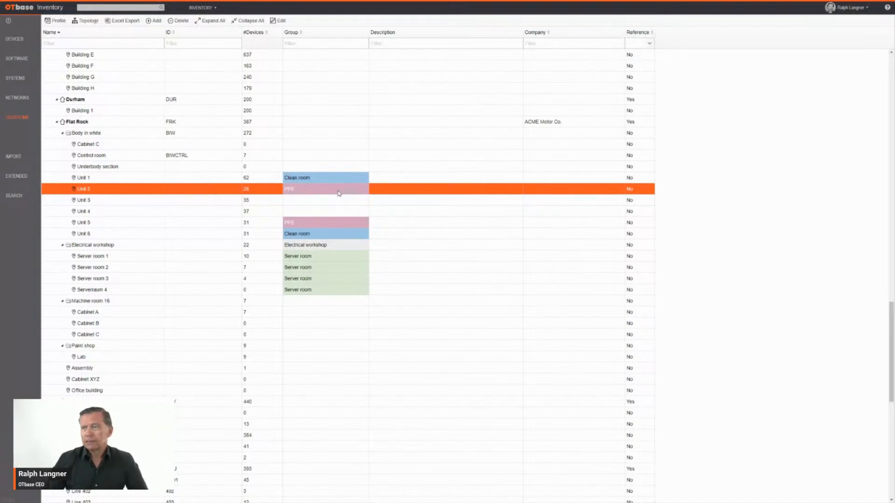
{"action": "left_click", "coordinate": [308, 268]}
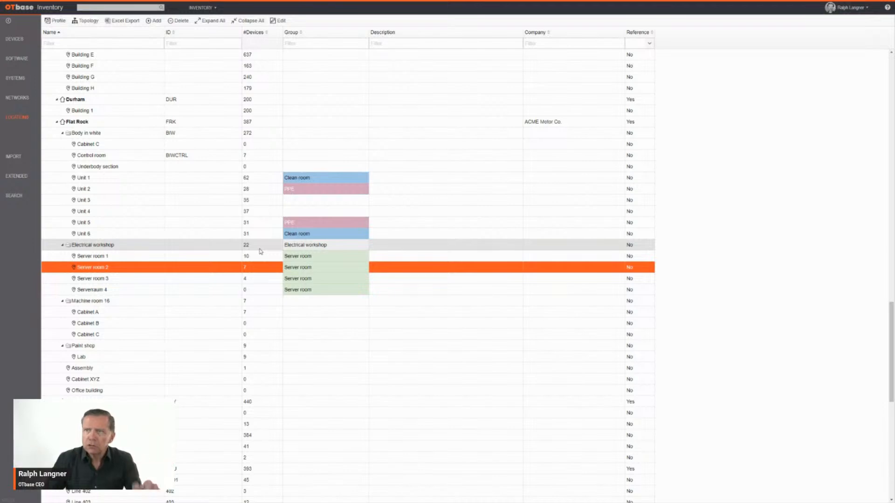
Step: View the device import log and the Excel import options for devices, locations and systems
{"action": "left_click", "coordinate": [20, 158]}
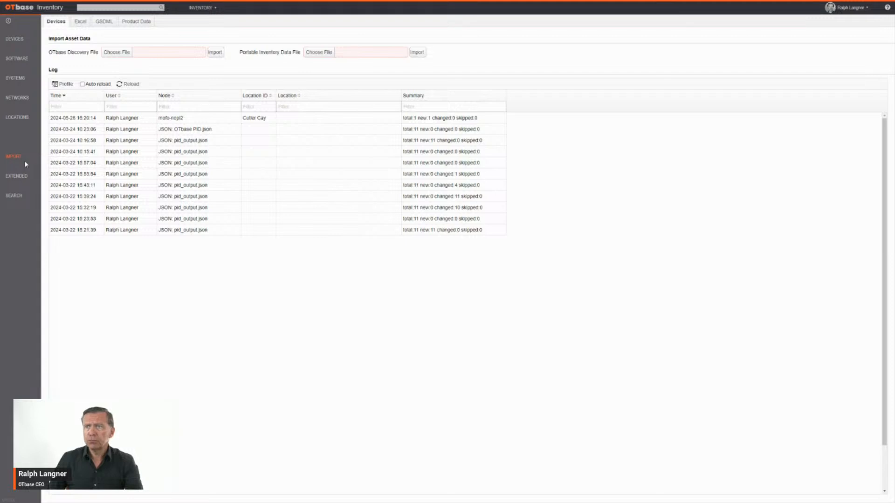
{"action": "left_click", "coordinate": [83, 22]}
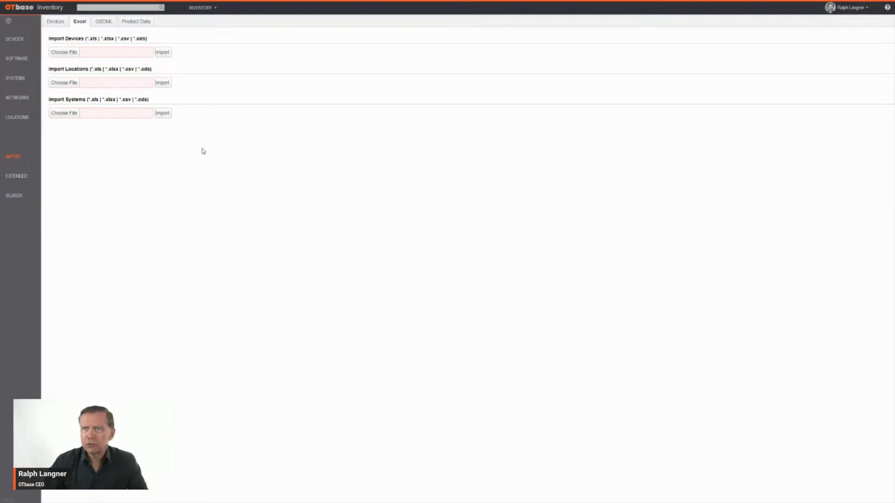
Step: Review the extended inventory definitions for network, system, location and relation groups, and return to the custom fields
{"action": "left_click", "coordinate": [16, 177]}
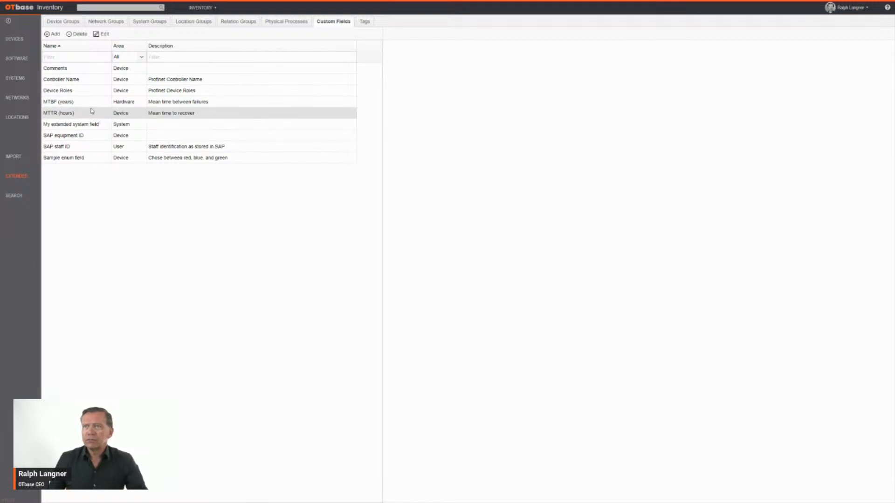
{"action": "left_click", "coordinate": [103, 21]}
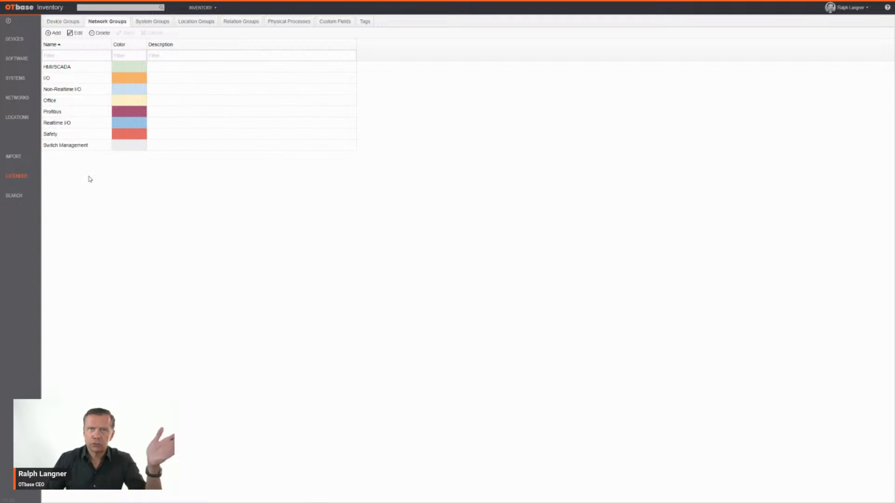
{"action": "left_click", "coordinate": [161, 27]}
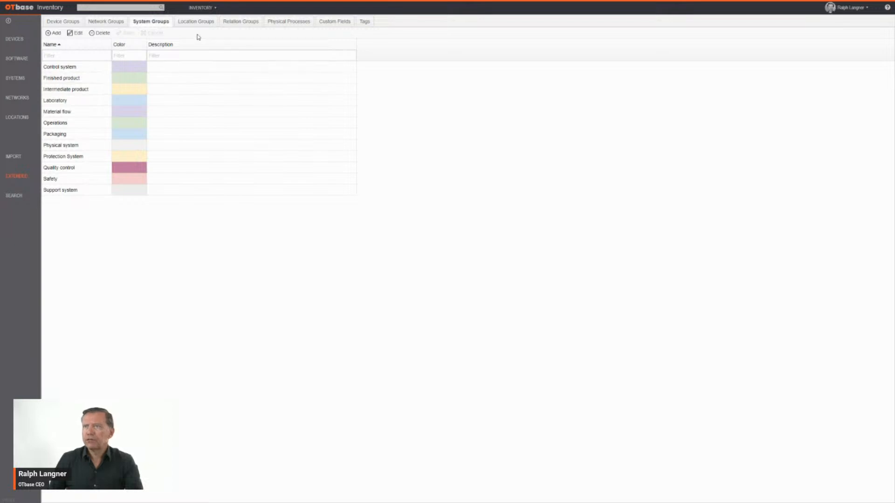
{"action": "left_click", "coordinate": [195, 22]}
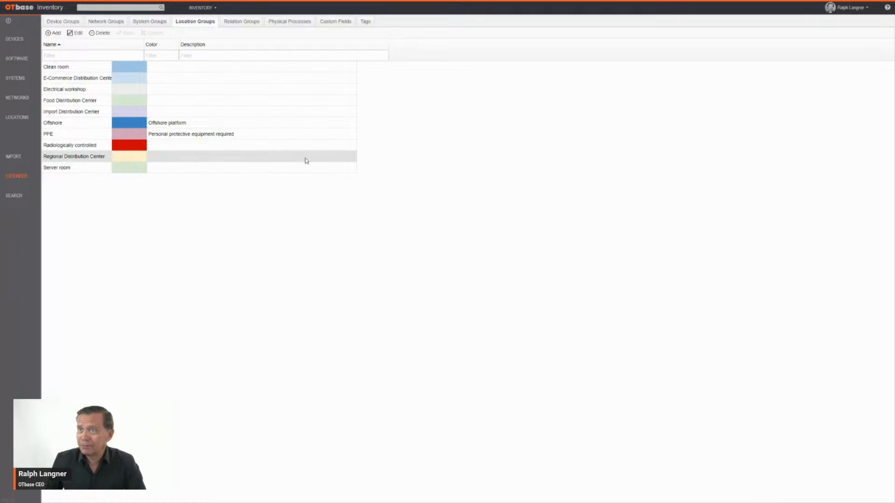
{"action": "left_click", "coordinate": [241, 21]}
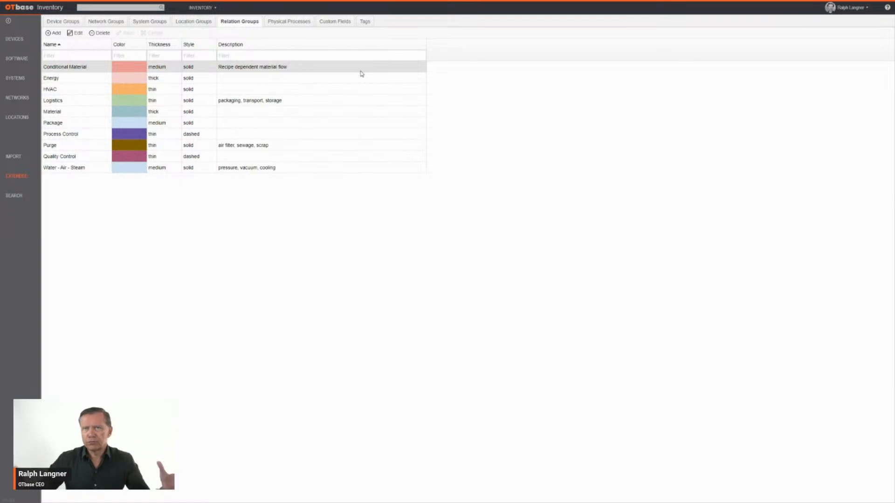
{"action": "left_click", "coordinate": [334, 22]}
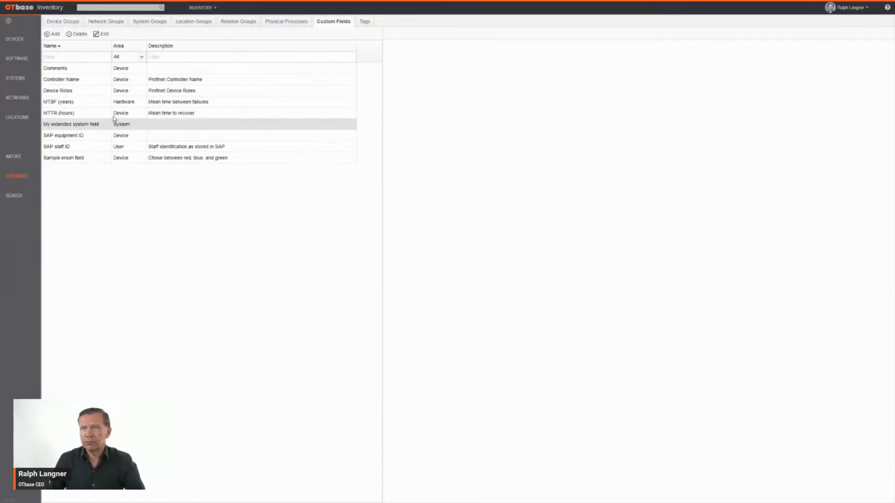
Step: Examine the MTBF (years) and MTTR (hours) custom field definitions, and review the full list of inventory tags
{"action": "left_click", "coordinate": [89, 105]}
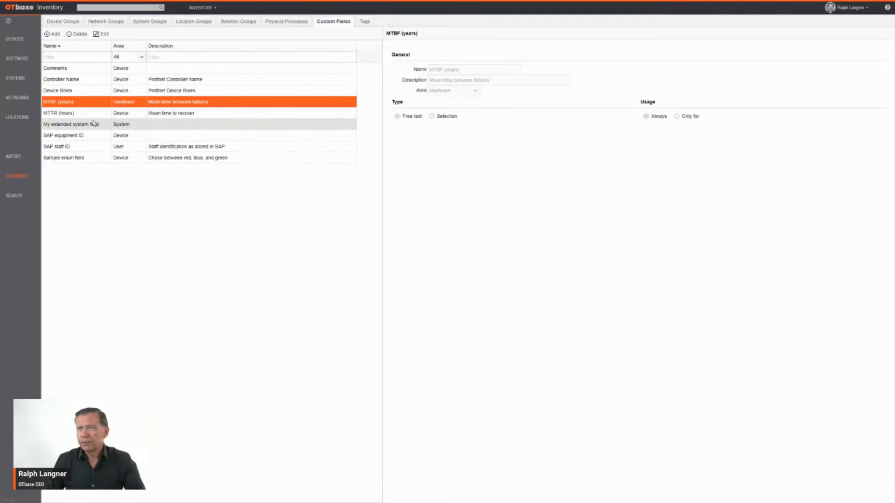
{"action": "left_click", "coordinate": [92, 114]}
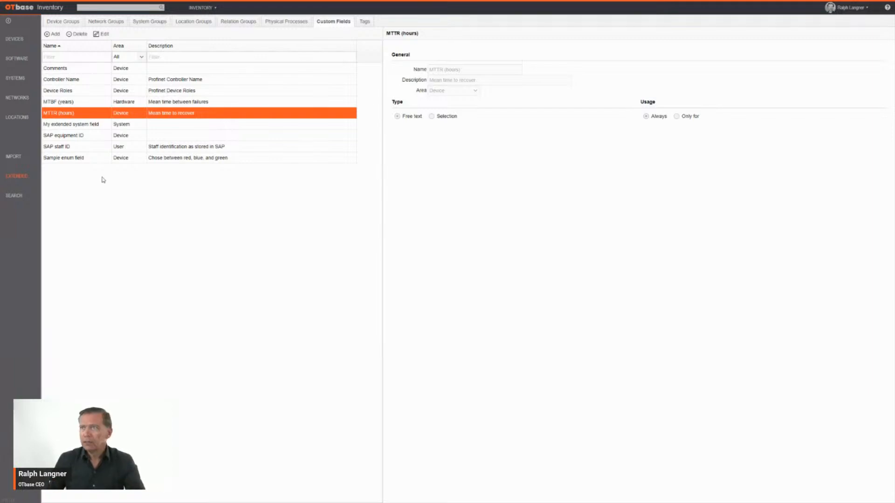
{"action": "left_click", "coordinate": [365, 22]}
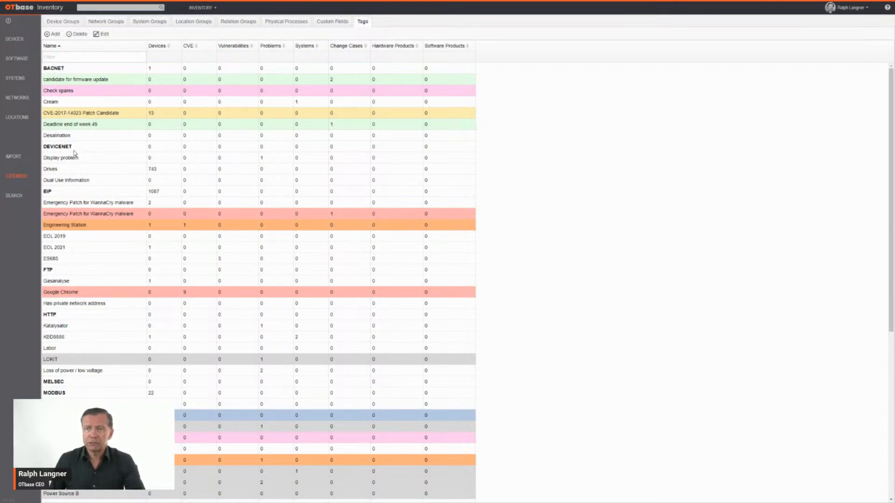
{"action": "scroll", "coordinate": [201, 329], "scroll_direction": "down", "scroll_amount": 3}
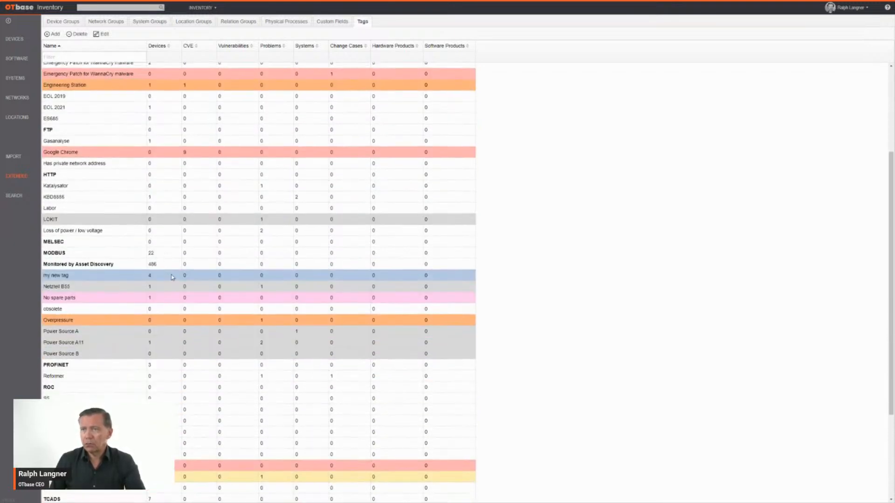
{"action": "scroll", "coordinate": [161, 211], "scroll_direction": "down", "scroll_amount": 3}
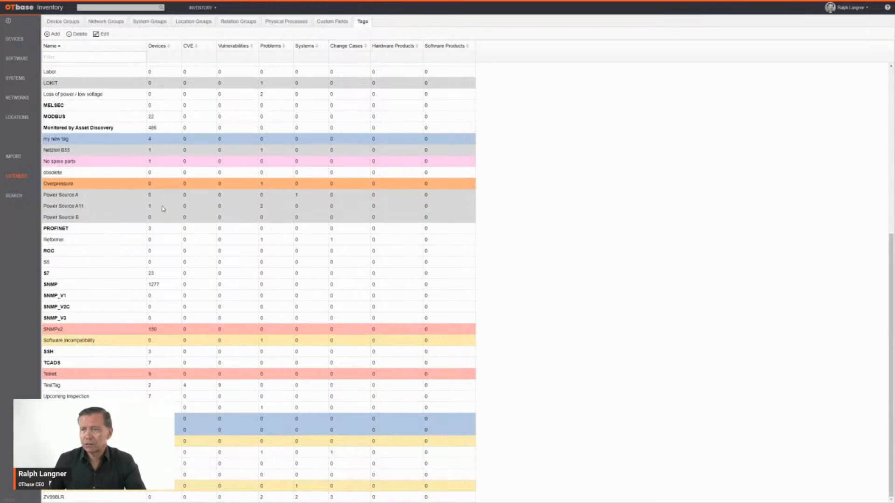
{"action": "scroll", "coordinate": [156, 213], "scroll_direction": "up", "scroll_amount": 4}
{"action": "scroll", "coordinate": [211, 221], "scroll_direction": "up", "scroll_amount": 3}
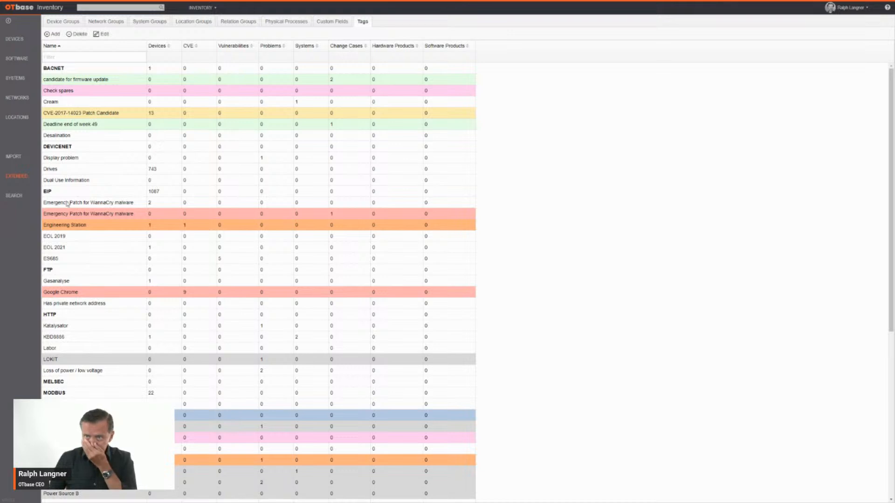
Step: Review the inventory search criteria for hardware, software, scope and OT systems
{"action": "left_click", "coordinate": [18, 197]}
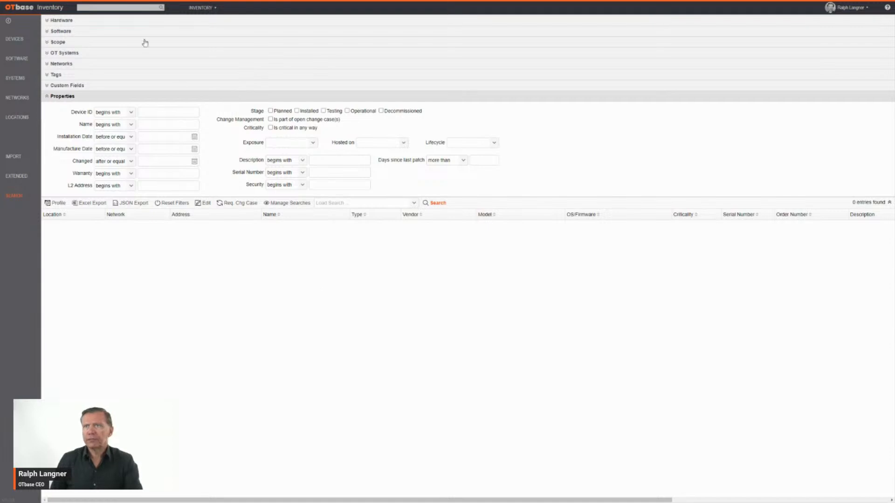
{"action": "left_click", "coordinate": [48, 21]}
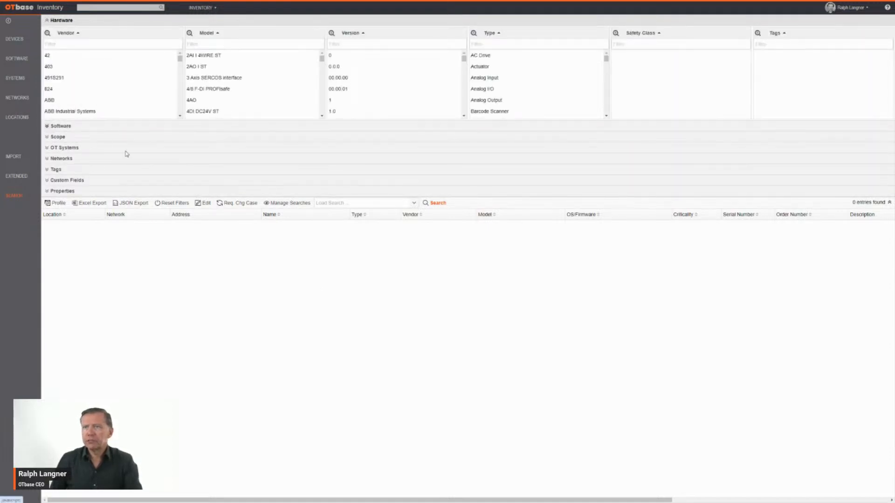
{"action": "left_click", "coordinate": [119, 129]}
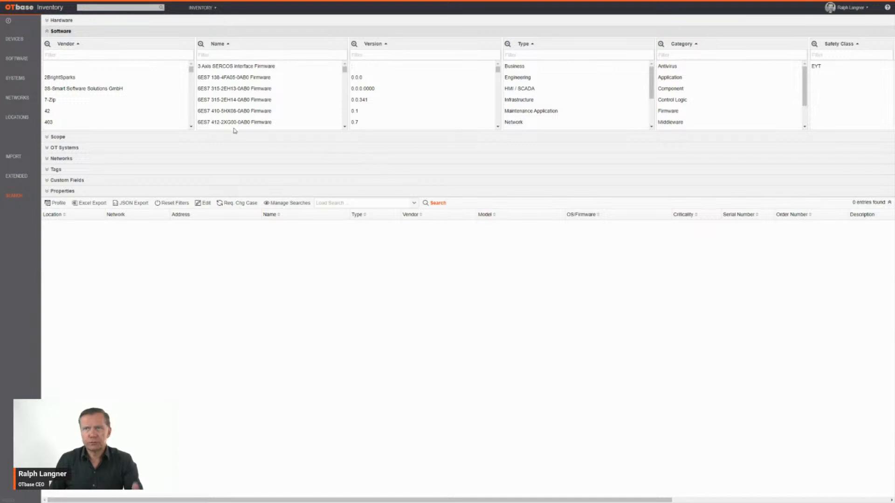
{"action": "left_click", "coordinate": [58, 137]}
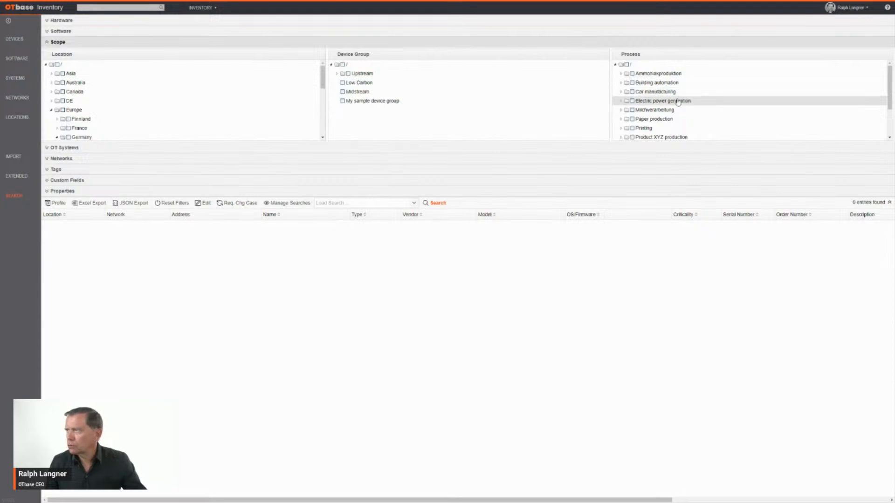
{"action": "left_click", "coordinate": [69, 148]}
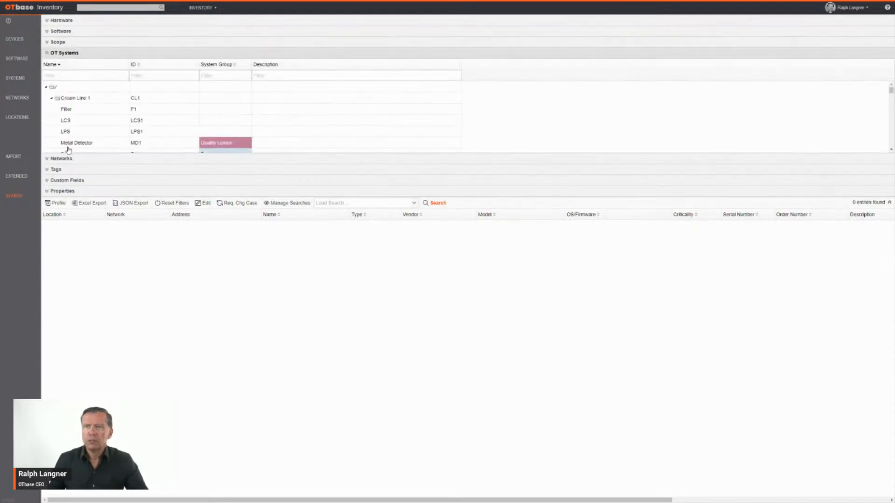
{"action": "scroll", "coordinate": [150, 109], "scroll_direction": "down", "scroll_amount": 3}
{"action": "scroll", "coordinate": [150, 109], "scroll_direction": "down", "scroll_amount": 2}
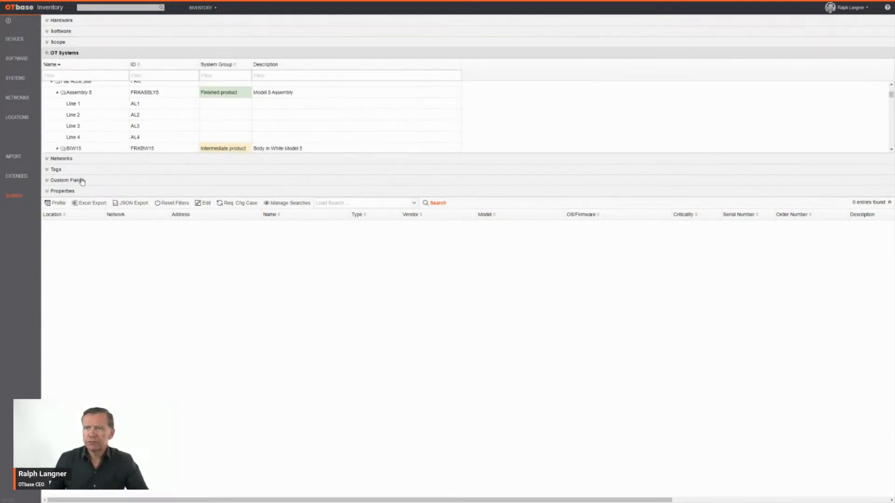
Step: Review the search criteria for networks, tags, custom fields and device properties, including the exposure options
{"action": "left_click", "coordinate": [79, 161]}
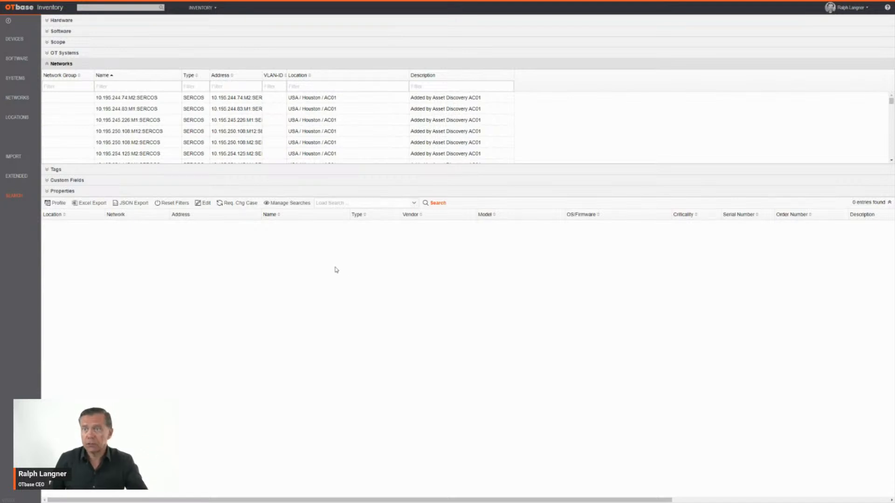
{"action": "left_click", "coordinate": [55, 170]}
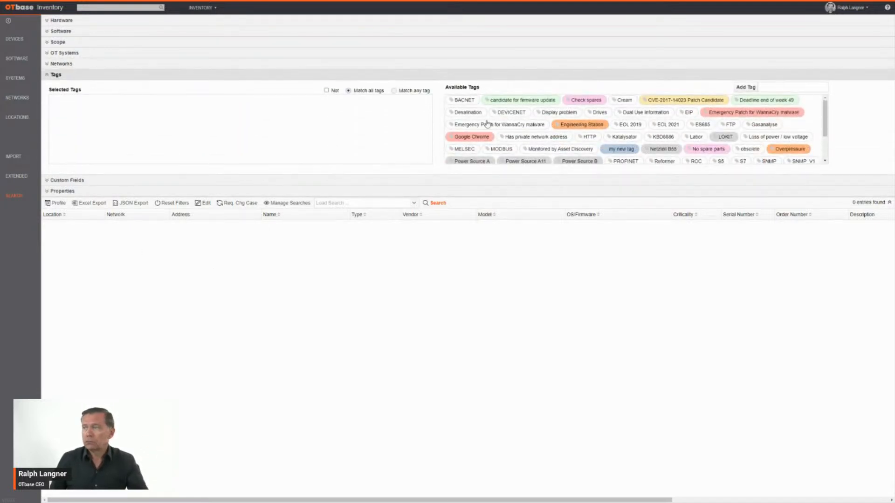
{"action": "left_click", "coordinate": [65, 181]}
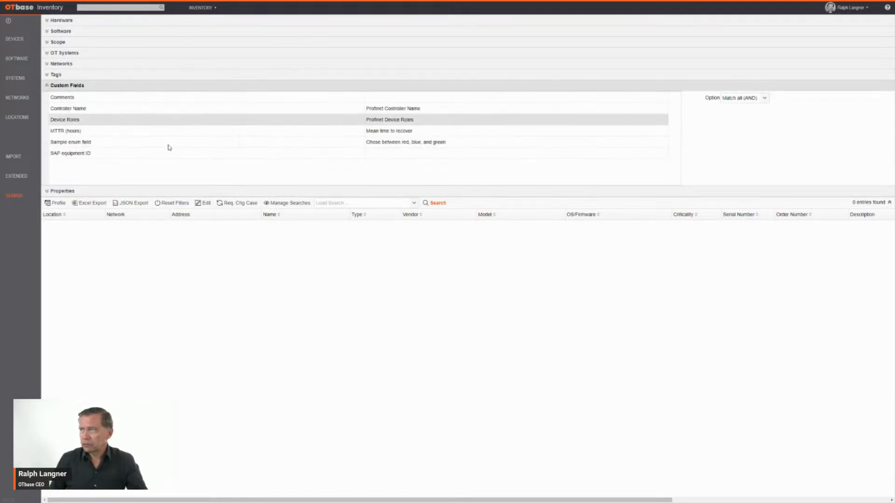
{"action": "left_click", "coordinate": [116, 192]}
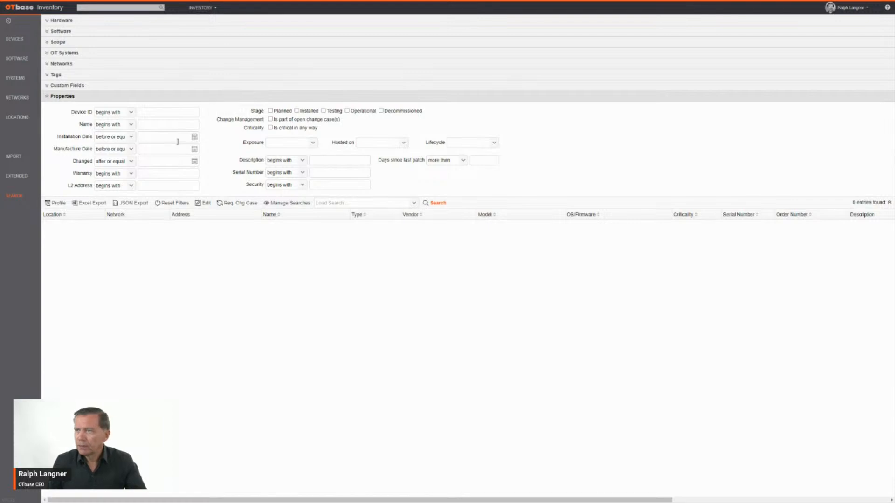
{"action": "left_click", "coordinate": [312, 143]}
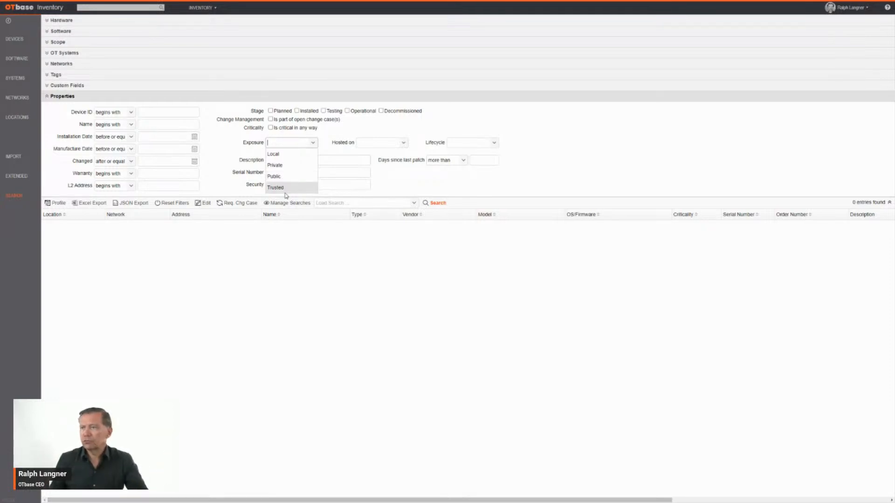
{"action": "left_click", "coordinate": [234, 183]}
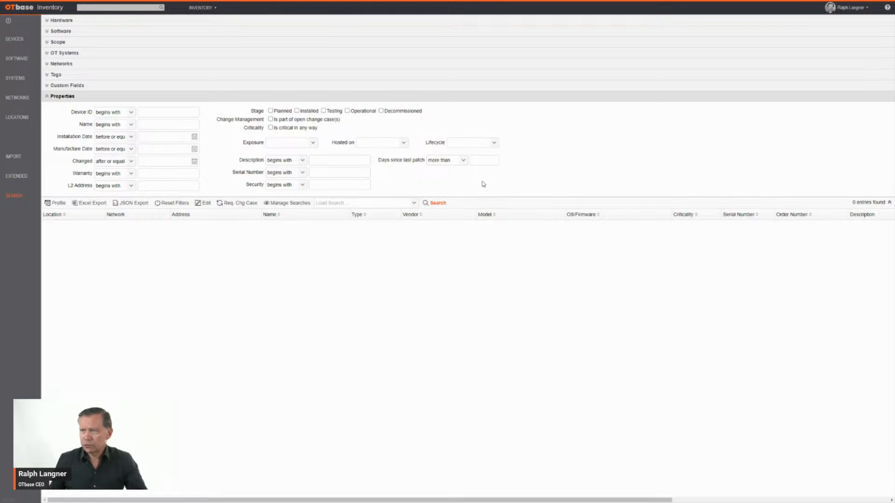
Step: Run a device search without any filters and view the list of saved searches
{"action": "left_click", "coordinate": [433, 203]}
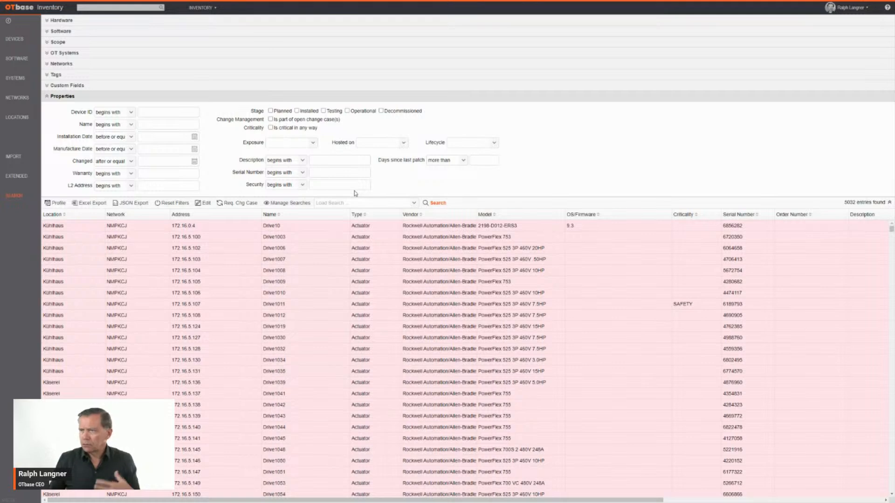
{"action": "left_click", "coordinate": [298, 203]}
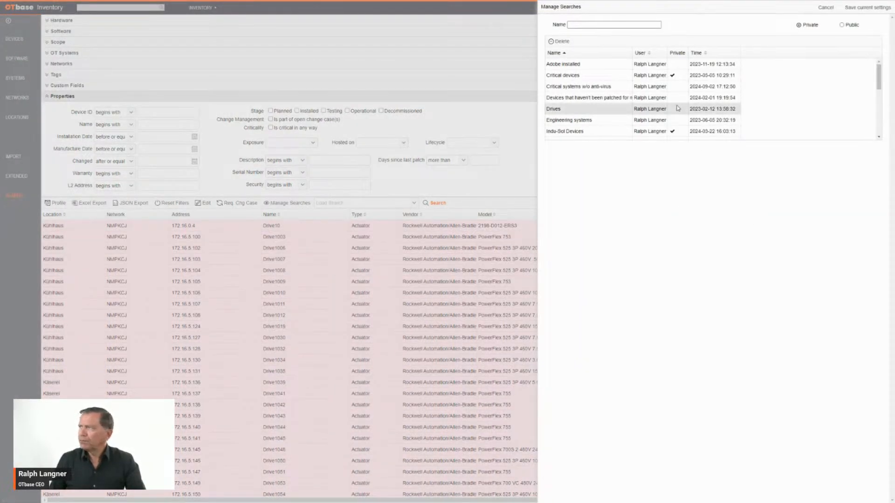
{"action": "left_click", "coordinate": [826, 8]}
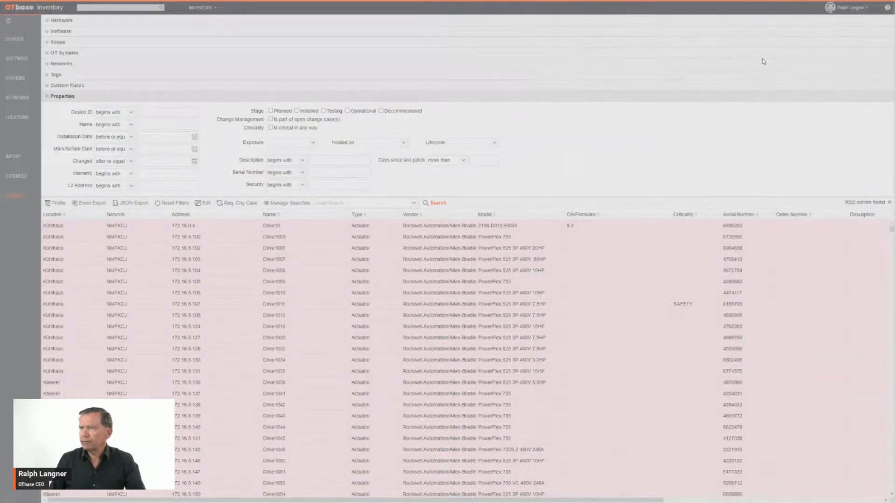
Step: Load the saved search "Critical devices" and collapse the search criteria to give the results the full page
{"action": "left_click", "coordinate": [413, 204]}
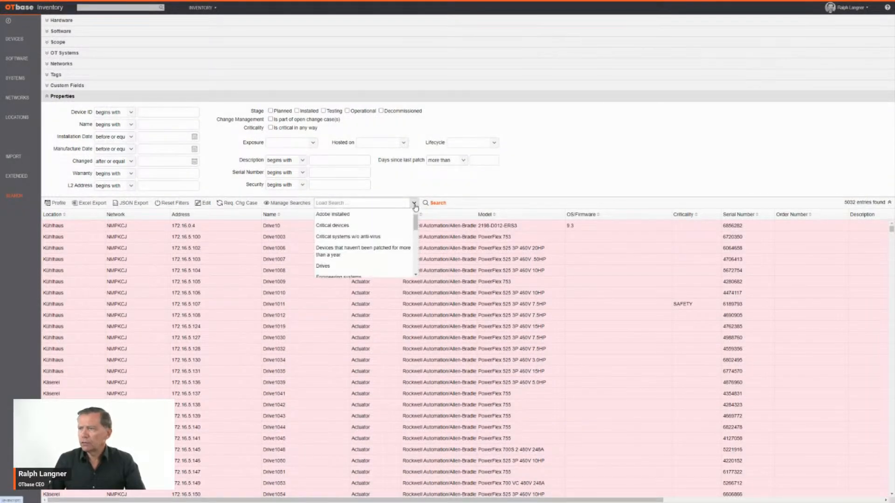
{"action": "left_click", "coordinate": [354, 226]}
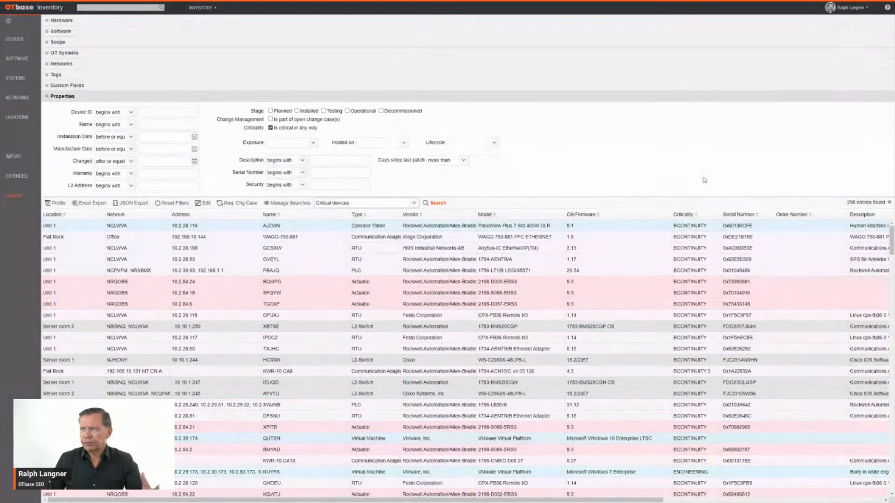
{"action": "left_click", "coordinate": [889, 204]}
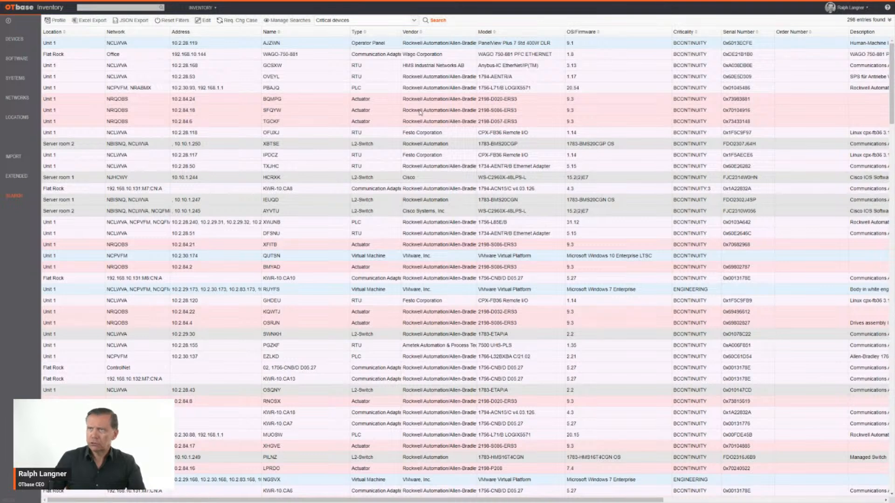
Step: Examine the charts, timeline and device list of the Obsolete products report from the device reports dashboard, and close the report
{"action": "left_click", "coordinate": [202, 9]}
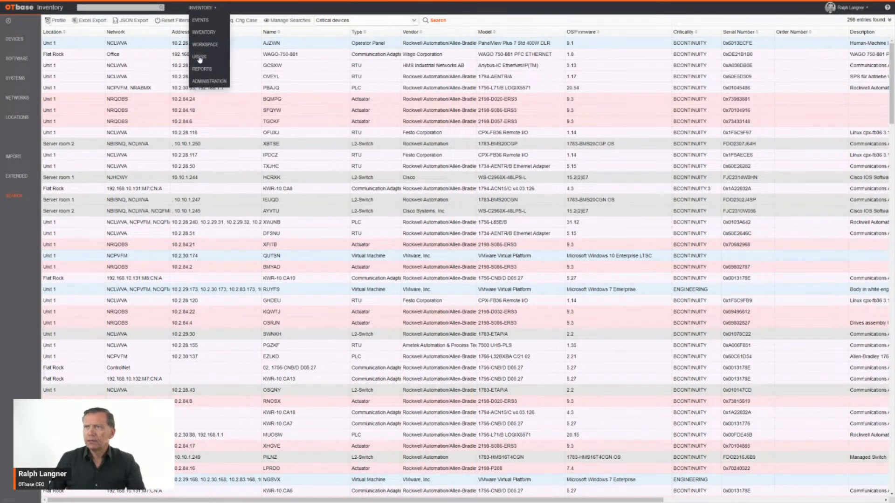
{"action": "left_click", "coordinate": [203, 70]}
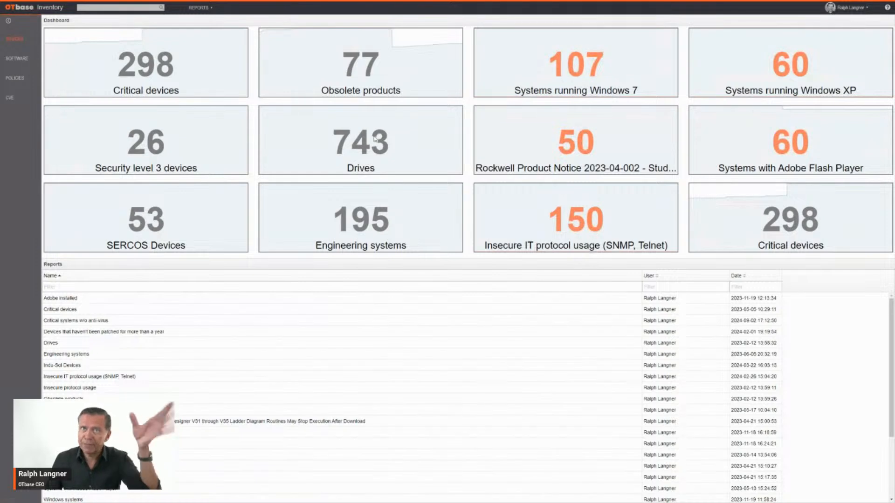
{"action": "left_click", "coordinate": [377, 80]}
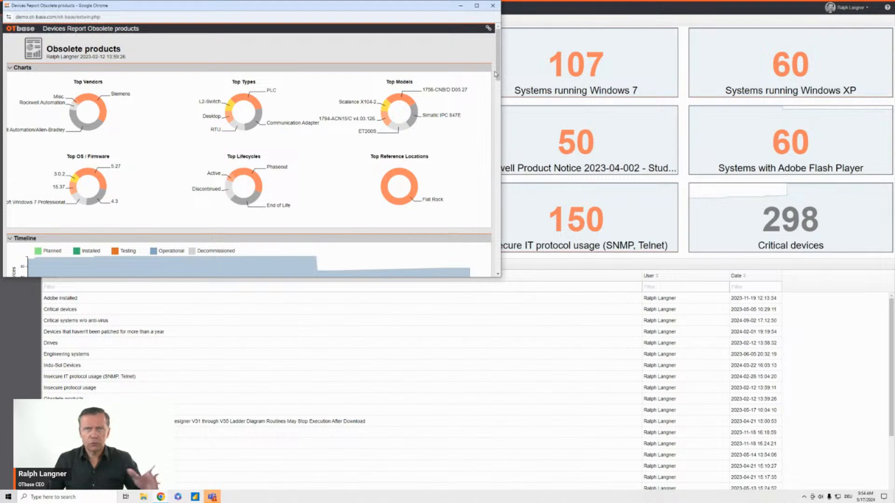
{"action": "left_click_drag", "start_coordinate": [496, 67], "coordinate": [497, 95]}
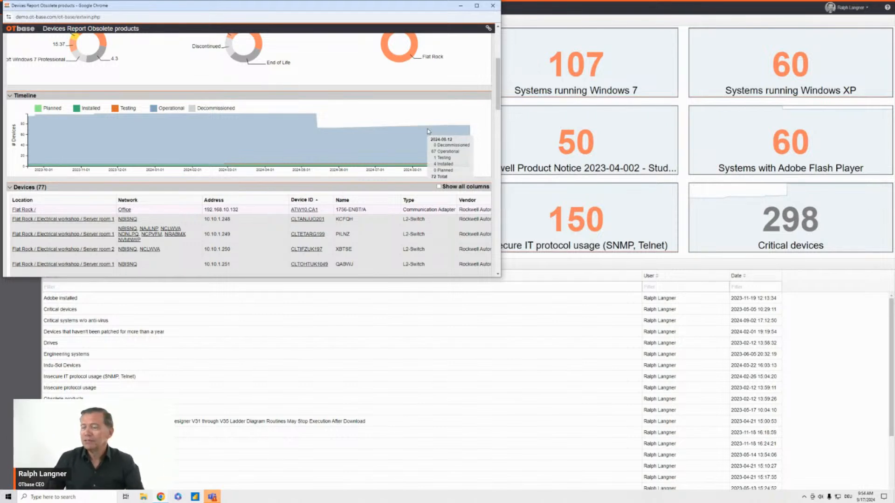
{"action": "scroll", "coordinate": [401, 154], "scroll_direction": "down", "scroll_amount": 5}
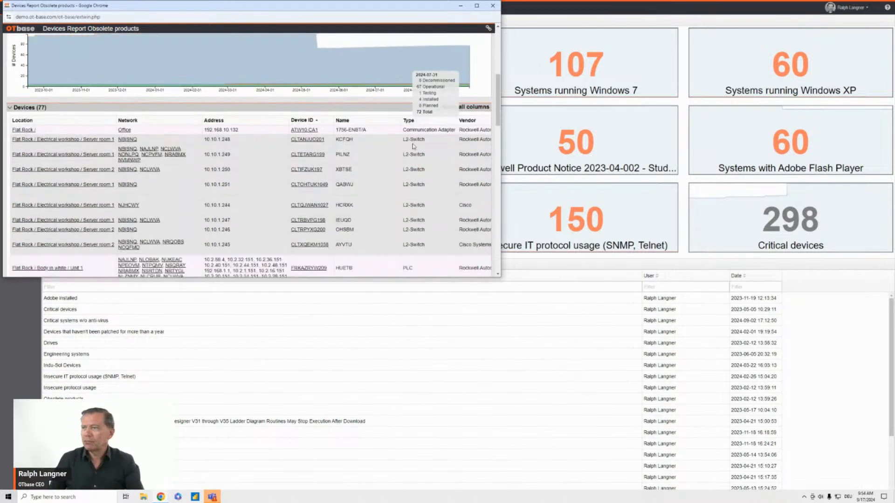
{"action": "scroll", "coordinate": [394, 193], "scroll_direction": "down", "scroll_amount": 10}
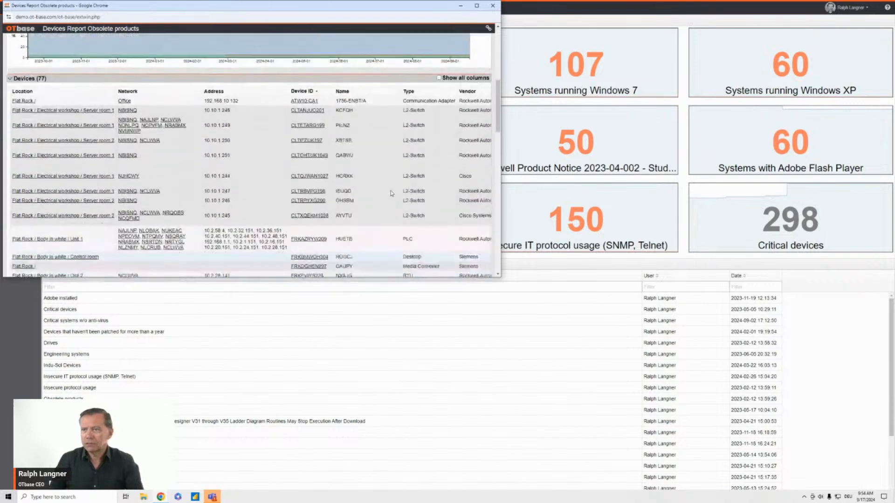
{"action": "scroll", "coordinate": [306, 201], "scroll_direction": "up", "scroll_amount": 15}
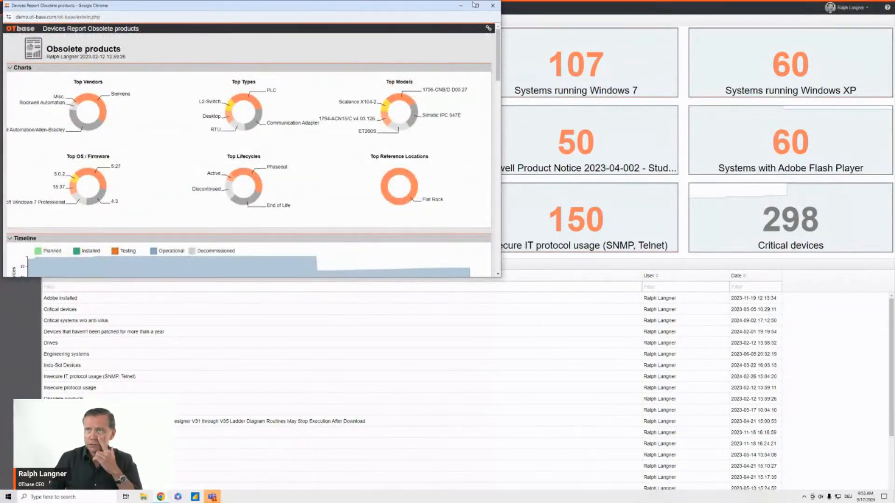
{"action": "left_click", "coordinate": [493, 6]}
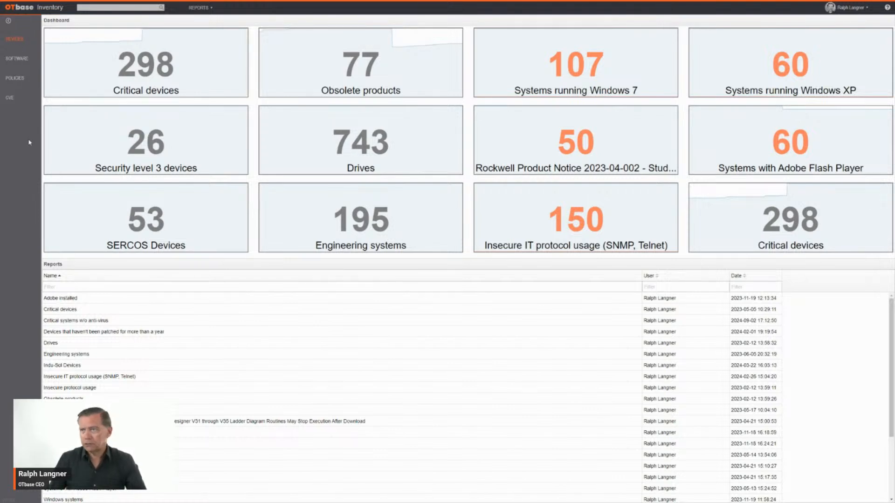
Step: Open the "WinCC installations in Flat Rock" report from the software reports
{"action": "left_click", "coordinate": [17, 63]}
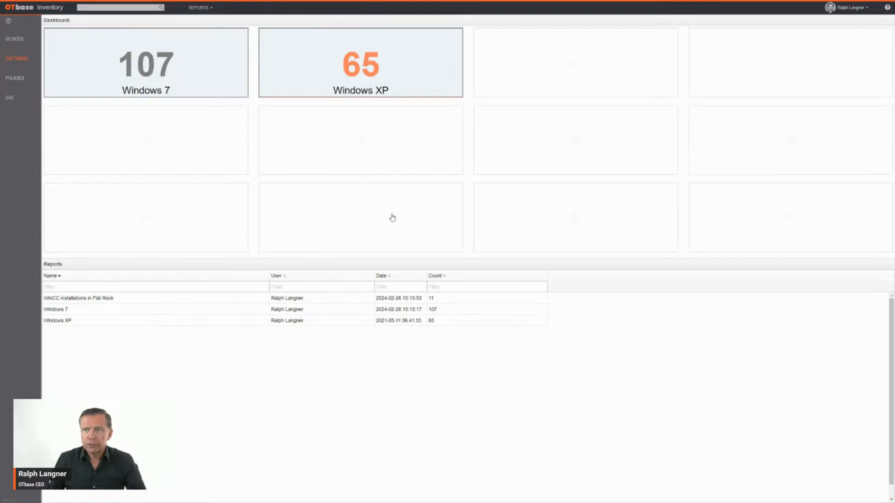
{"action": "left_click", "coordinate": [168, 300]}
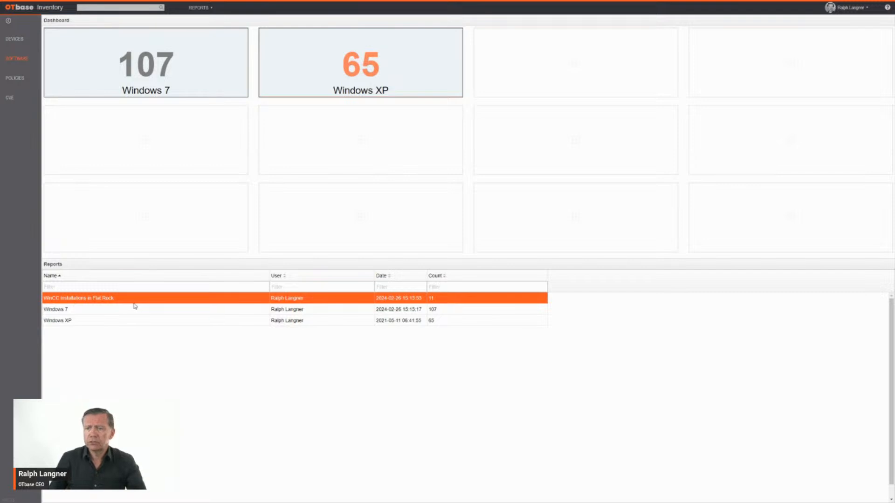
{"action": "double_click", "coordinate": [183, 301]}
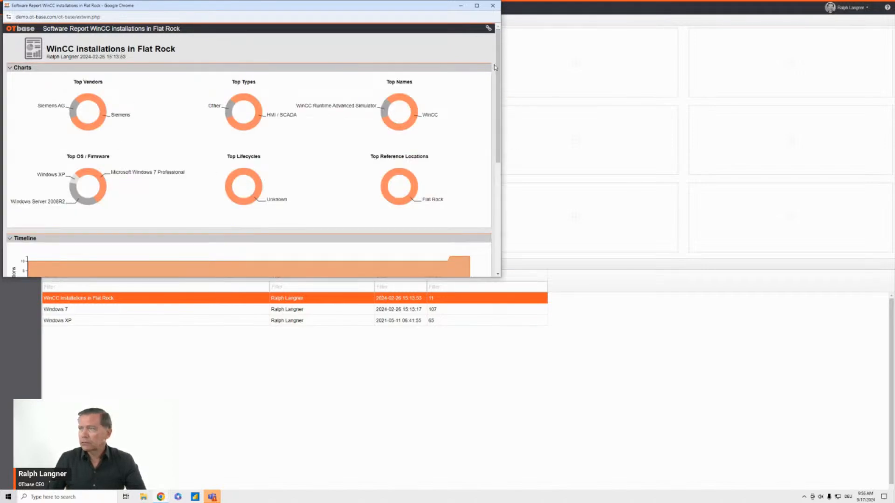
Step: Examine the timeline and installations list of the WinCC installations report, and close the report
{"action": "left_click_drag", "start_coordinate": [498, 65], "coordinate": [503, 133]}
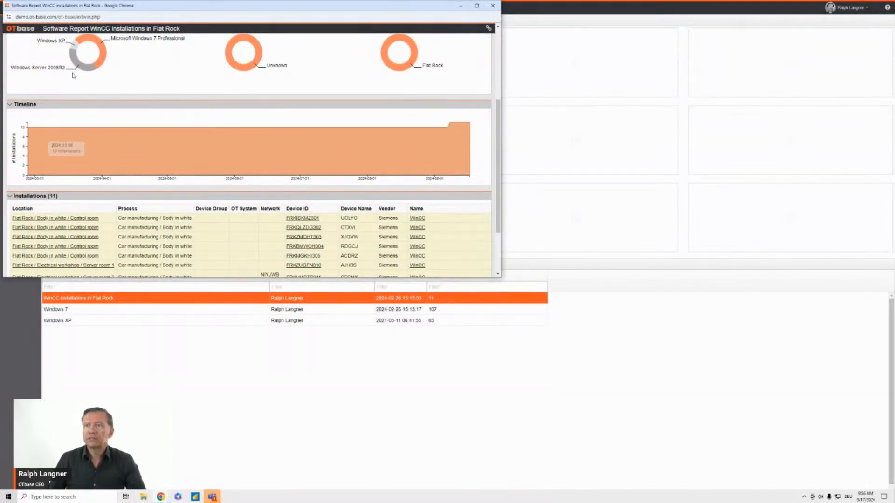
{"action": "left_click", "coordinate": [492, 6]}
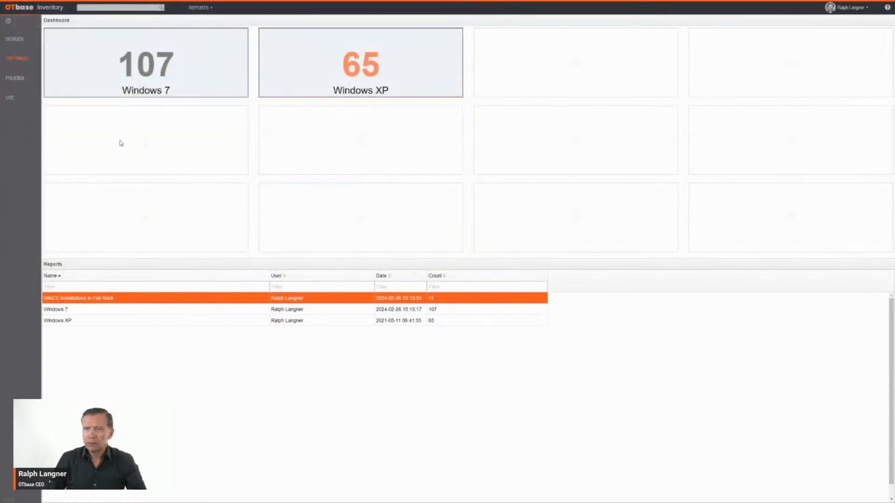
Step: Open the Adobe Flash Player policy compliance report from the policies dashboard, enlarge its window, and examine the charts, timeline and non-compliant devices
{"action": "left_click", "coordinate": [15, 78]}
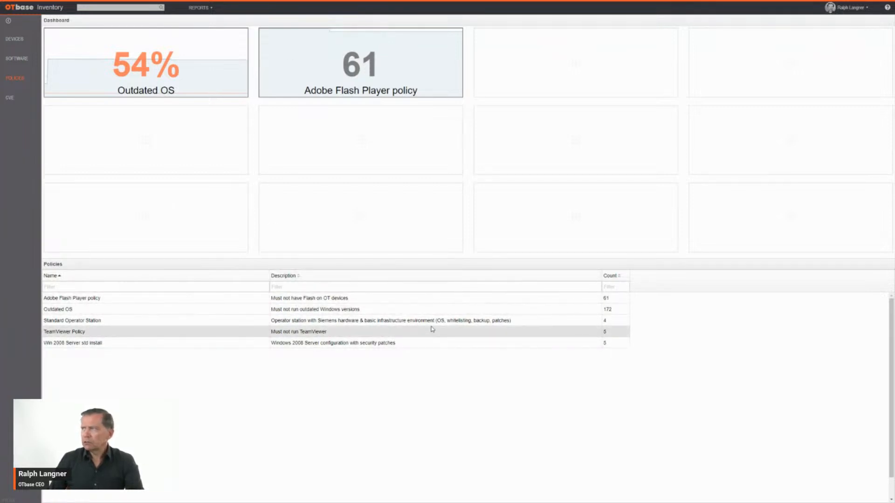
{"action": "left_click", "coordinate": [350, 299]}
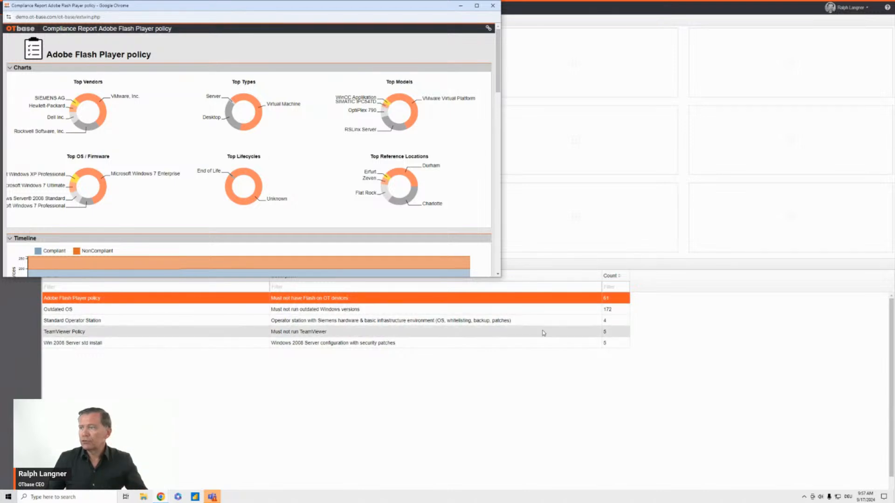
{"action": "left_click_drag", "start_coordinate": [501, 279], "coordinate": [725, 430]}
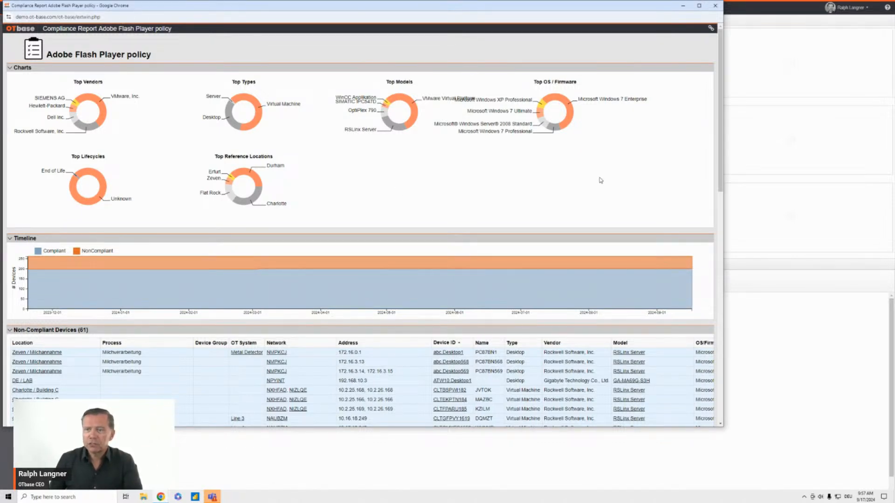
{"action": "scroll", "coordinate": [629, 224], "scroll_direction": "down", "scroll_amount": 5}
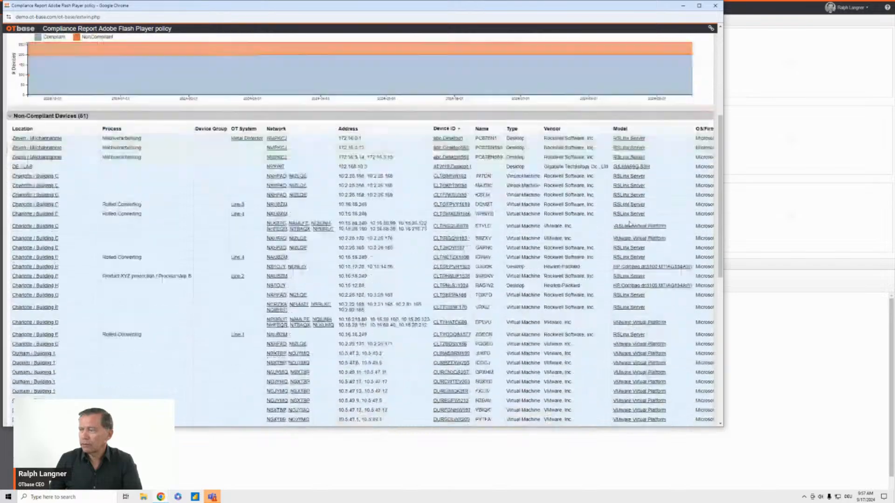
{"action": "scroll", "coordinate": [629, 224], "scroll_direction": "down", "scroll_amount": 8}
{"action": "scroll", "coordinate": [631, 227], "scroll_direction": "up", "scroll_amount": 11}
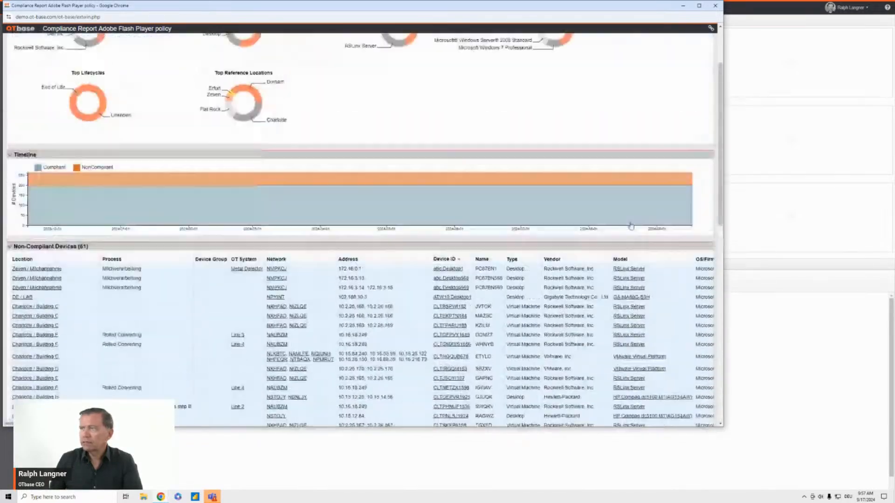
{"action": "scroll", "coordinate": [631, 227], "scroll_direction": "up", "scroll_amount": 2}
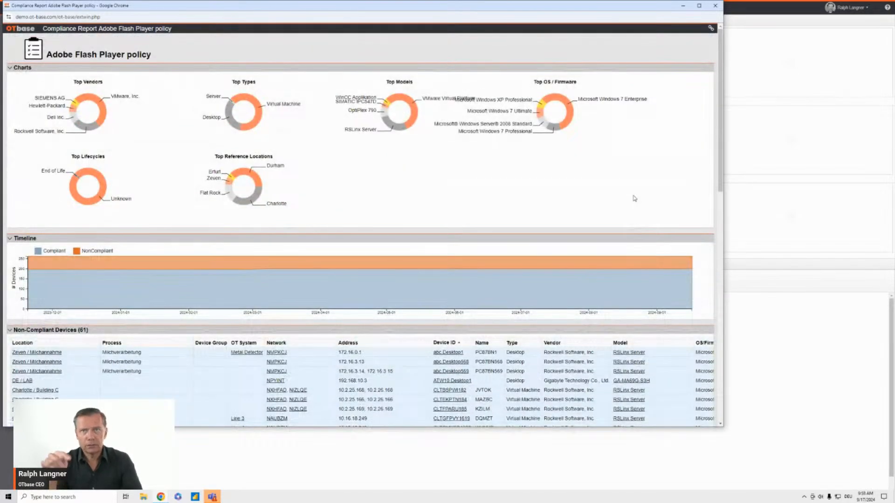
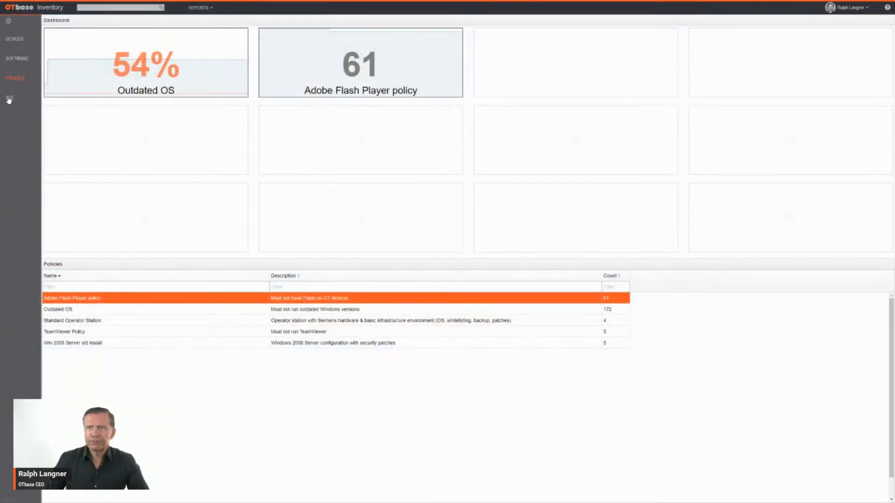
Step: View the CVE reports dashboard, and open the workspace's CVE list to check its priority filter options
{"action": "left_click", "coordinate": [9, 98]}
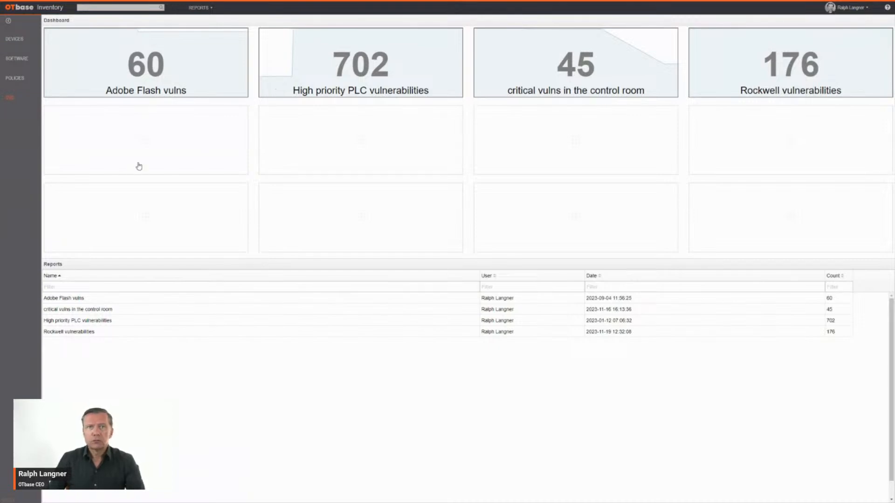
{"action": "left_click", "coordinate": [198, 10]}
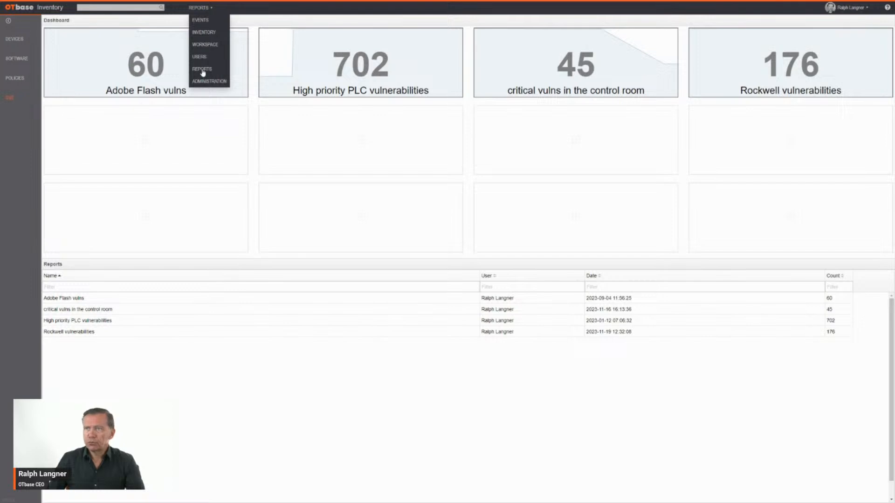
{"action": "left_click", "coordinate": [205, 45]}
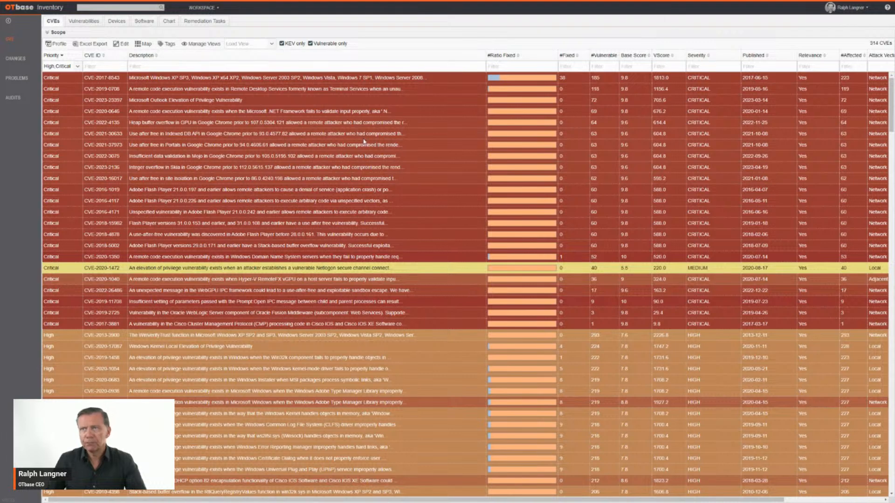
{"action": "left_click", "coordinate": [77, 68]}
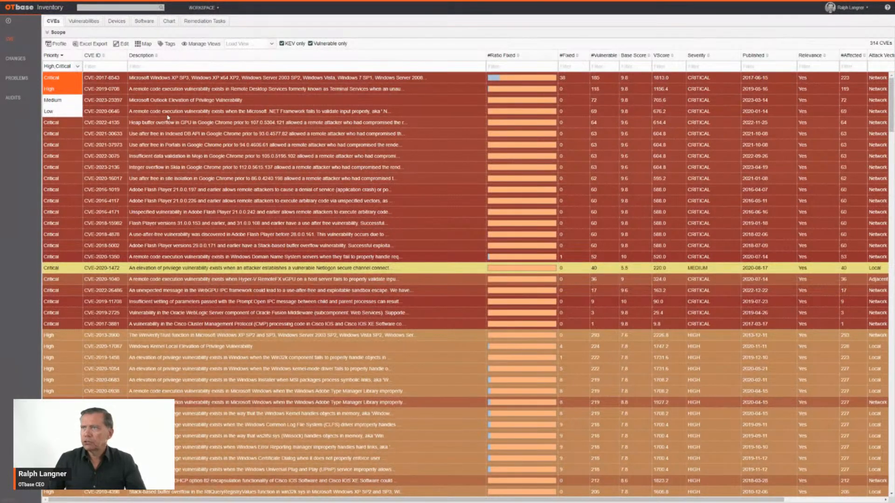
{"action": "left_click", "coordinate": [441, 21]}
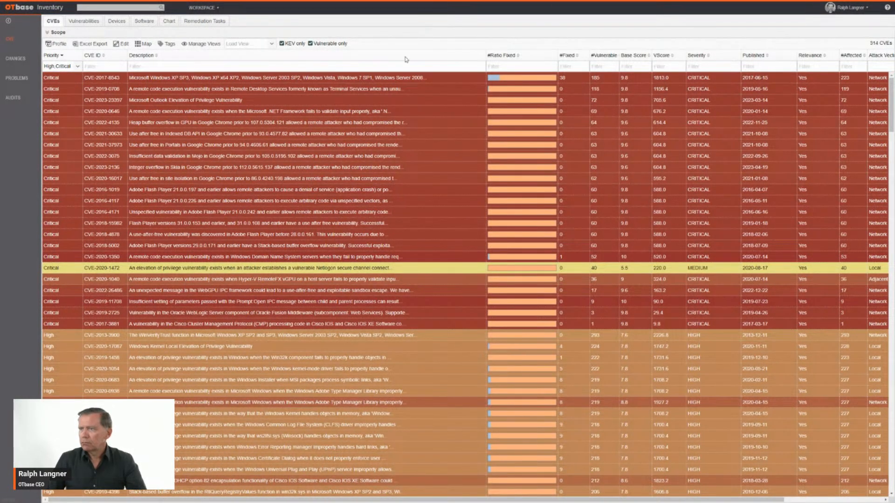
Step: Open the vulnerabilities list, turn off the KEV only restriction, and look through the list's further columns and rows
{"action": "left_click", "coordinate": [85, 20]}
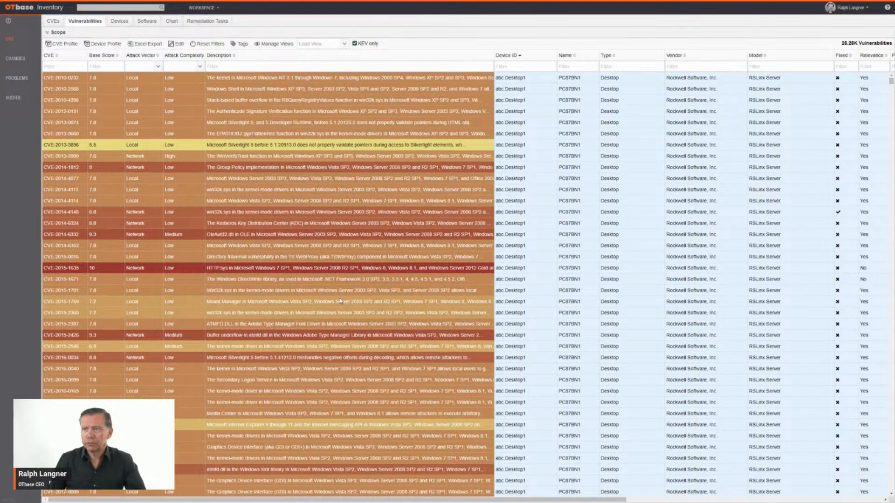
{"action": "left_click", "coordinate": [355, 44]}
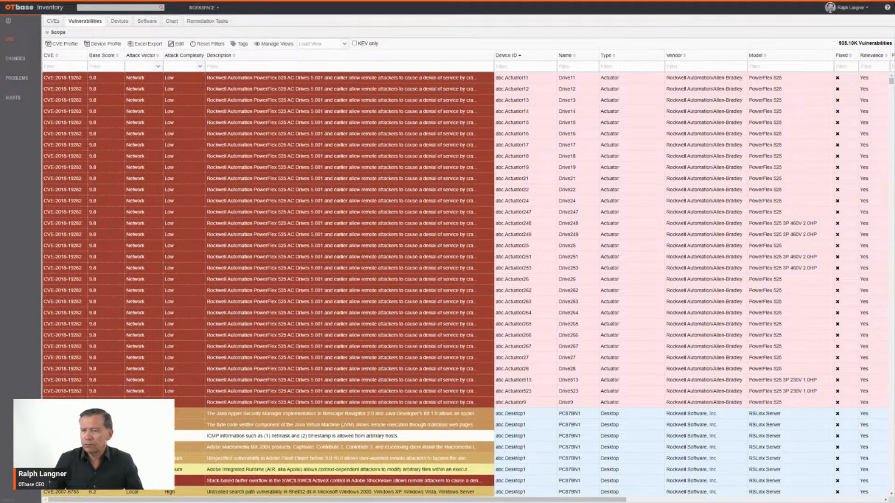
{"action": "left_click_drag", "start_coordinate": [191, 499], "coordinate": [484, 500]}
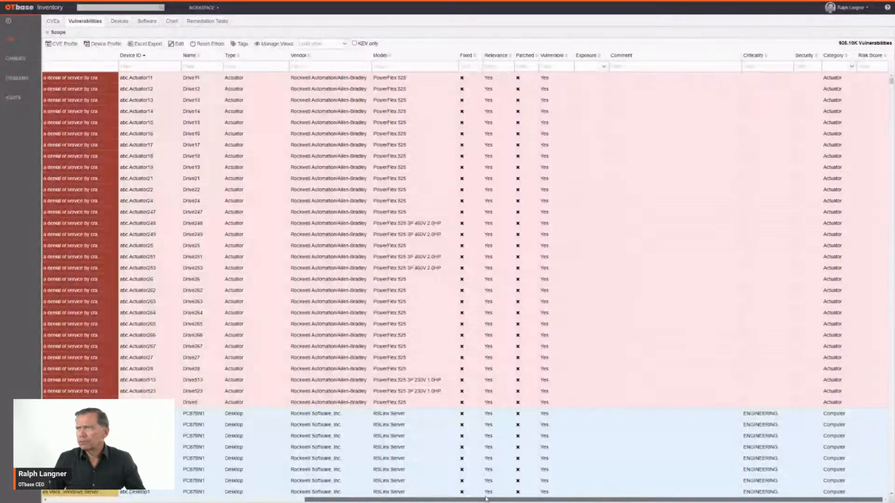
{"action": "left_click_drag", "start_coordinate": [451, 501], "coordinate": [193, 501]}
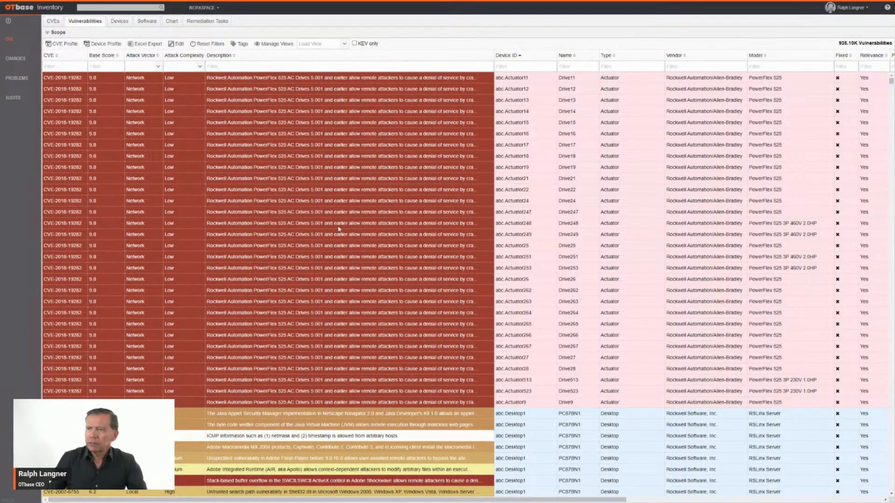
{"action": "scroll", "coordinate": [339, 228], "scroll_direction": "down", "scroll_amount": 3}
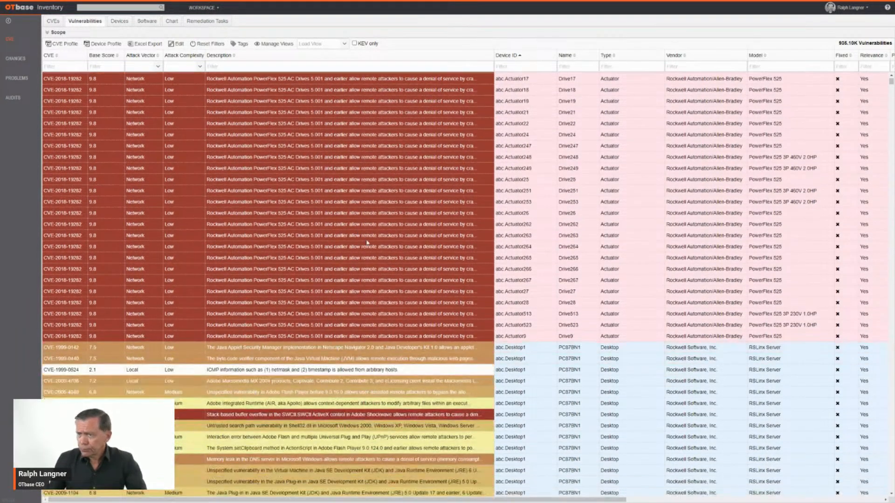
{"action": "scroll", "coordinate": [367, 242], "scroll_direction": "down", "scroll_amount": 8}
{"action": "scroll", "coordinate": [532, 265], "scroll_direction": "up", "scroll_amount": 10}
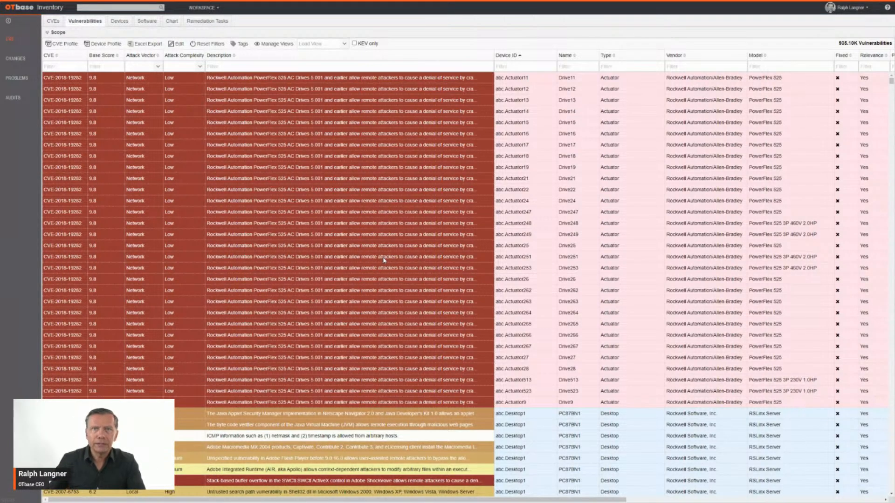
Step: View the list of remediation tasks and return to the vulnerabilities list
{"action": "left_click", "coordinate": [207, 22]}
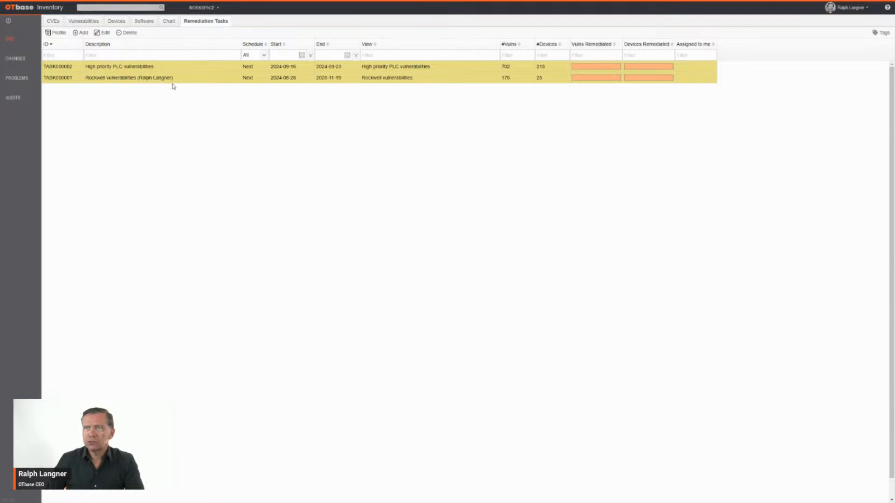
{"action": "left_click", "coordinate": [84, 21]}
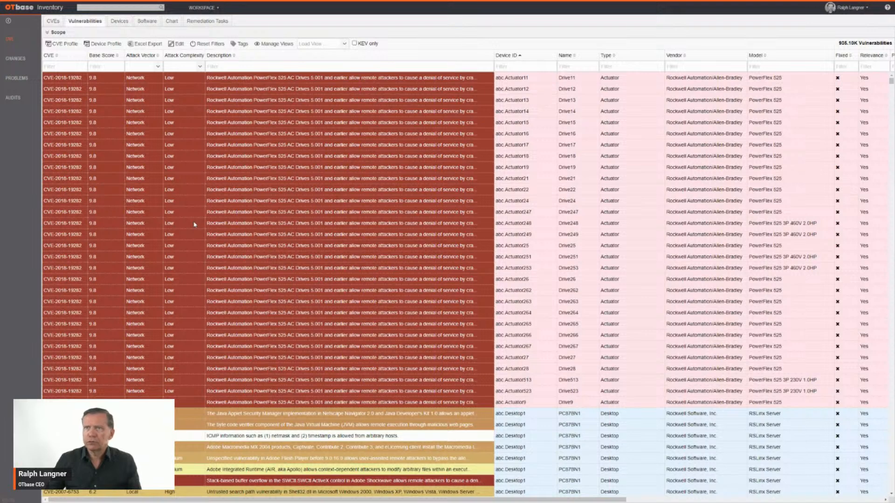
Step: Filter the vulnerabilities by attack vector Network and attack complexity Low, and expand the scope criteria
{"action": "left_click", "coordinate": [158, 66]}
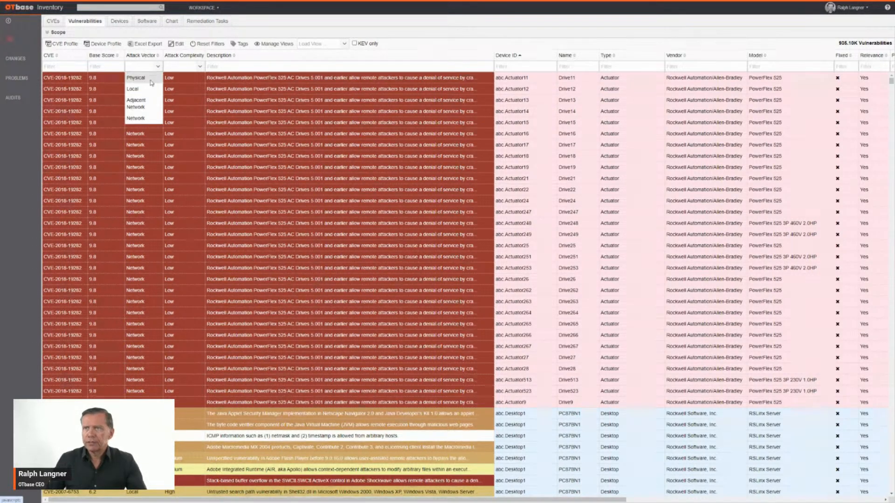
{"action": "left_click", "coordinate": [143, 119]}
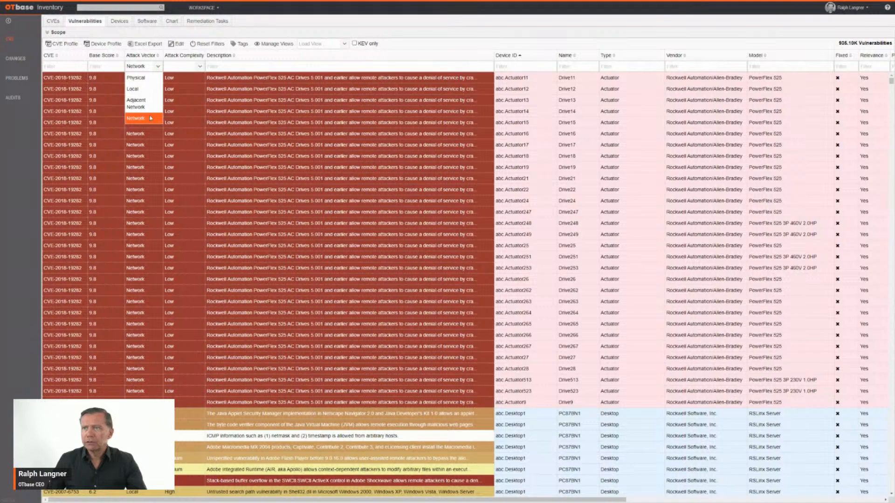
{"action": "left_click", "coordinate": [200, 66]}
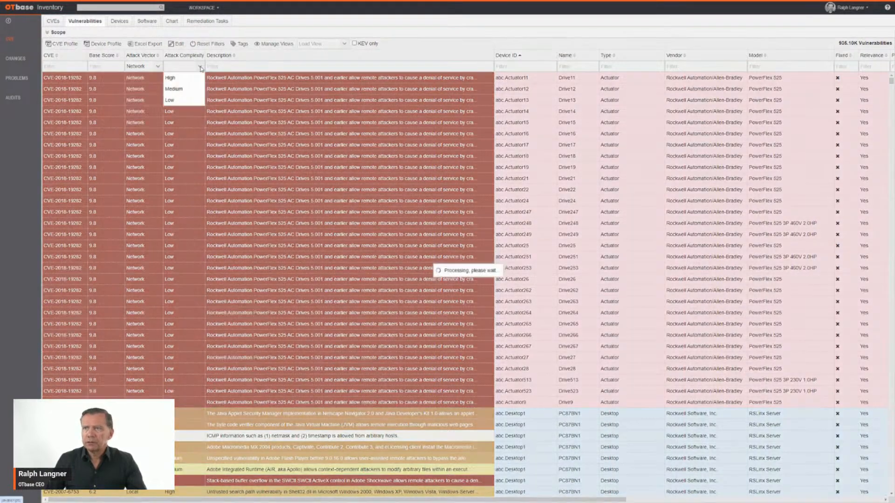
{"action": "left_click", "coordinate": [185, 102]}
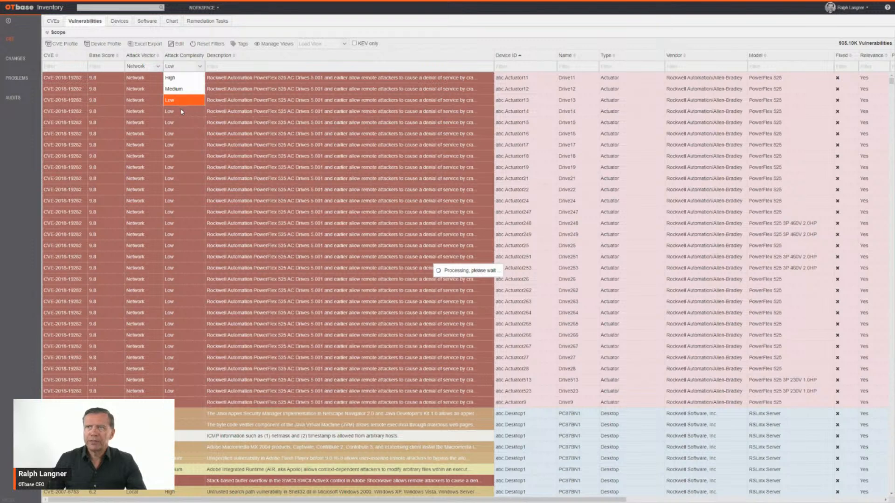
{"action": "left_click", "coordinate": [341, 25]}
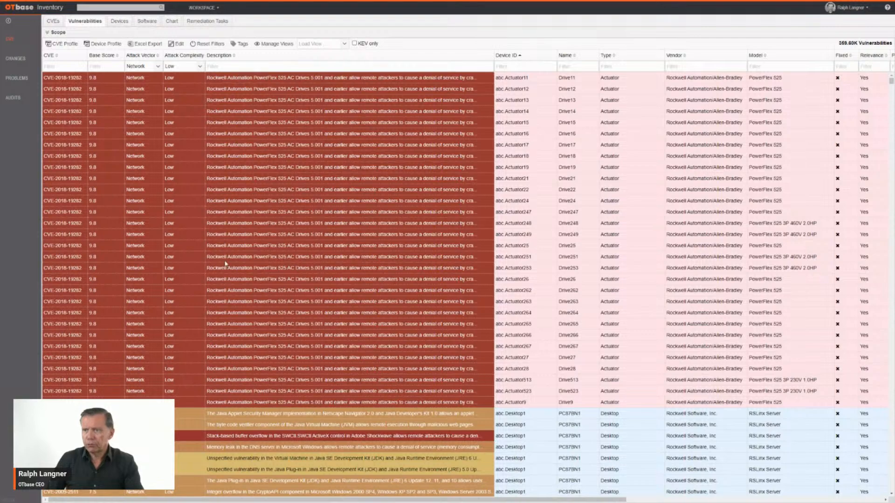
{"action": "left_click", "coordinate": [58, 32]}
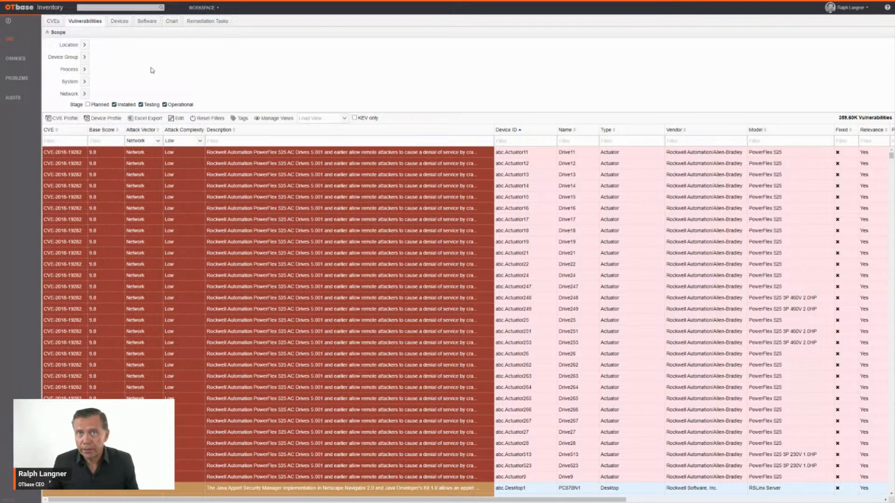
Step: Start a new remediation task and assign one of the available users to it
{"action": "left_click", "coordinate": [205, 22]}
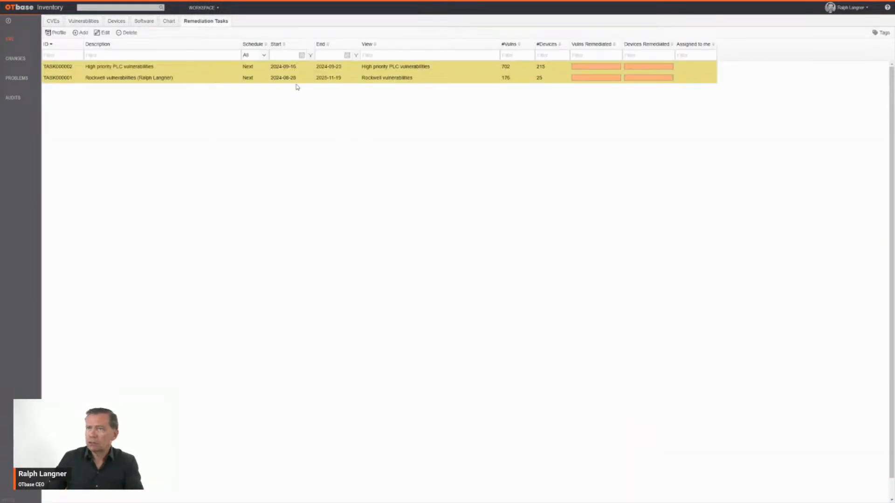
{"action": "left_click", "coordinate": [83, 33]}
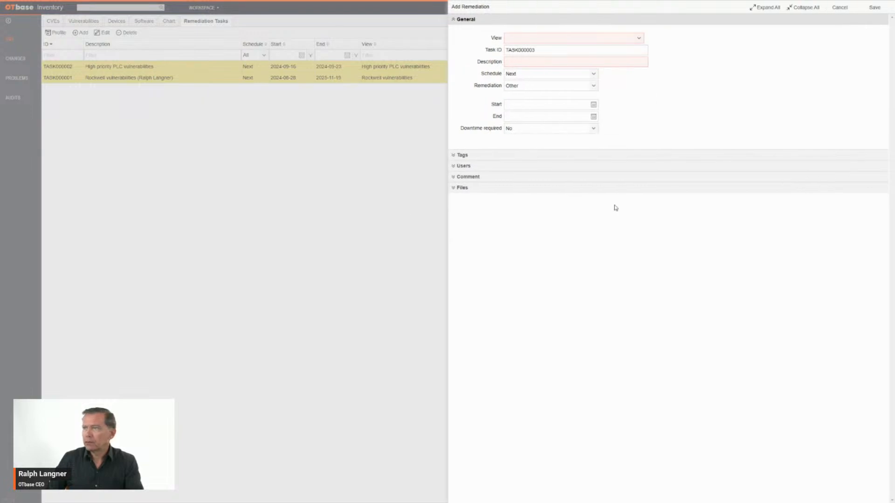
{"action": "left_click", "coordinate": [463, 166]}
{"action": "left_click", "coordinate": [583, 253]}
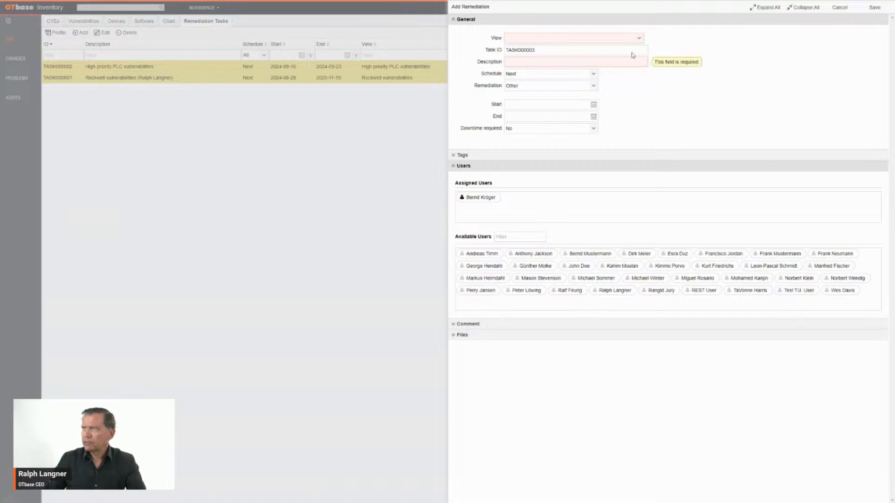
Step: Set the remediation task's view to "High priority PLC vulnerabilities" and its end date to 2024-09-20
{"action": "left_click", "coordinate": [638, 37]}
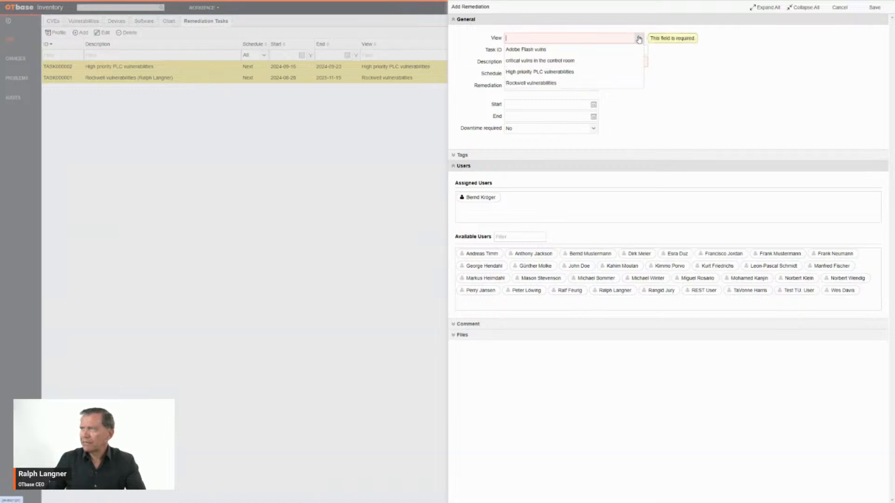
{"action": "left_click", "coordinate": [612, 75]}
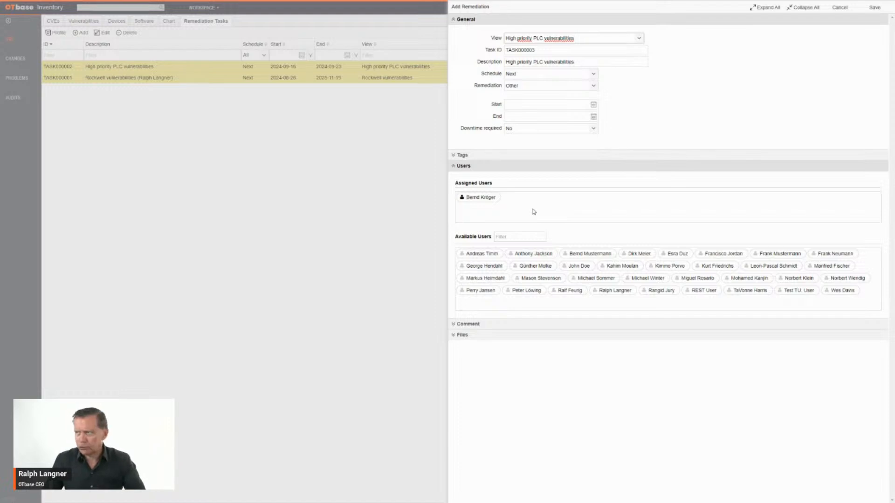
{"action": "left_click", "coordinate": [594, 117]}
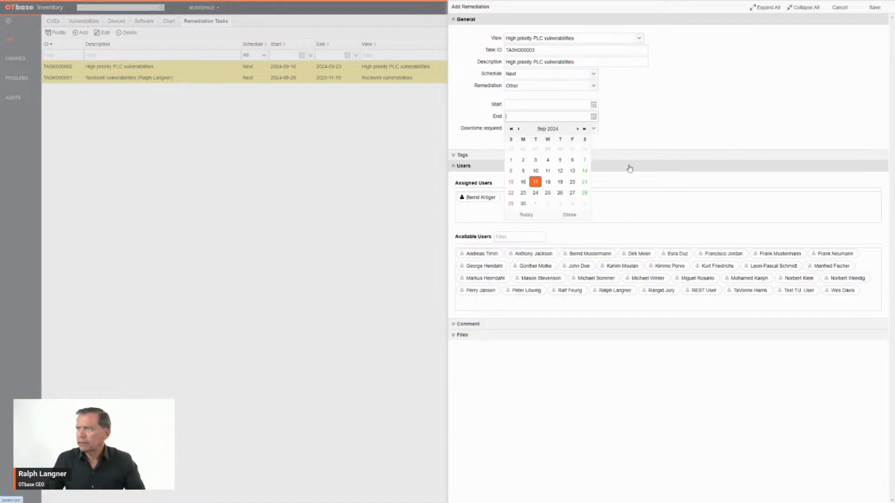
{"action": "left_click", "coordinate": [572, 182]}
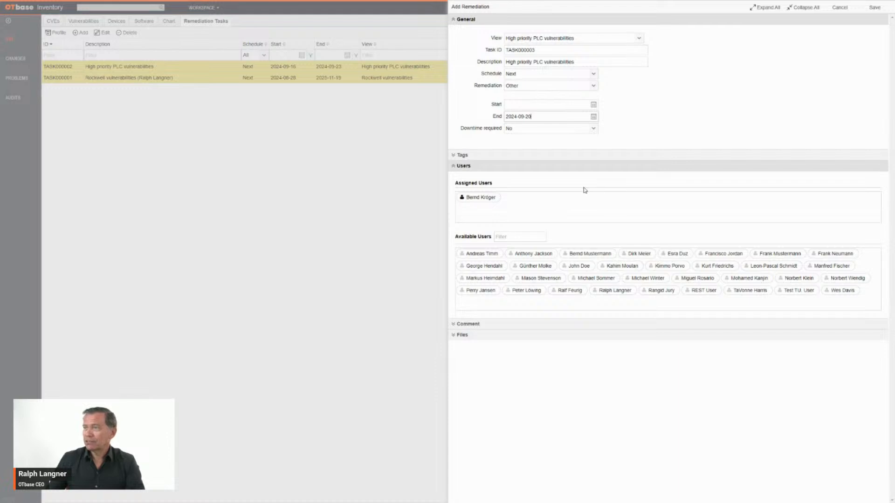
Step: Mark the new remediation task as requiring downtime and discard the task without saving
{"action": "left_click", "coordinate": [594, 129]}
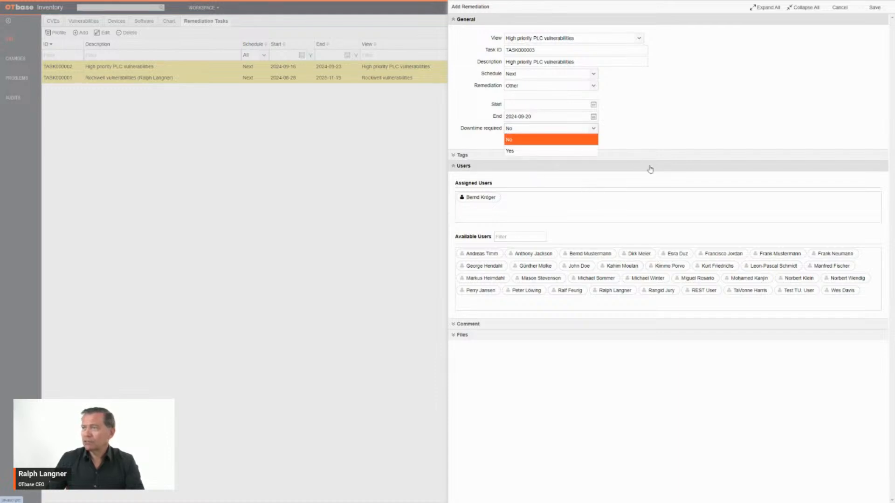
{"action": "left_click", "coordinate": [546, 151]}
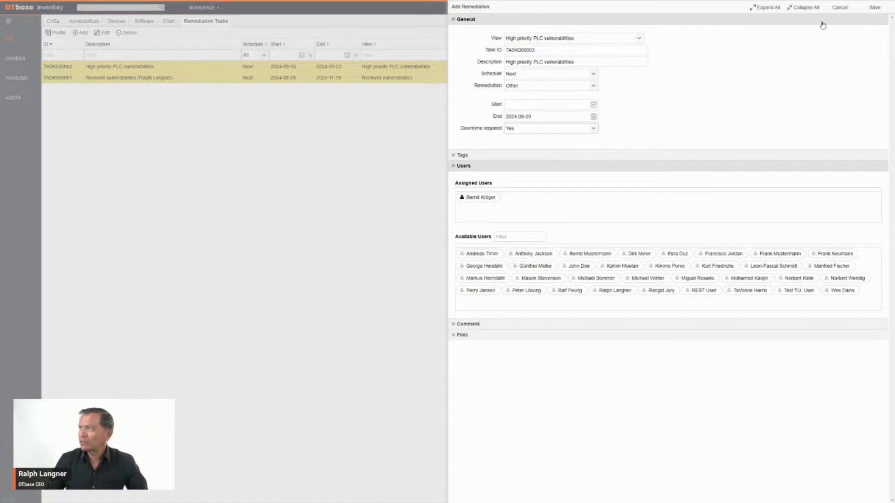
{"action": "left_click", "coordinate": [841, 8]}
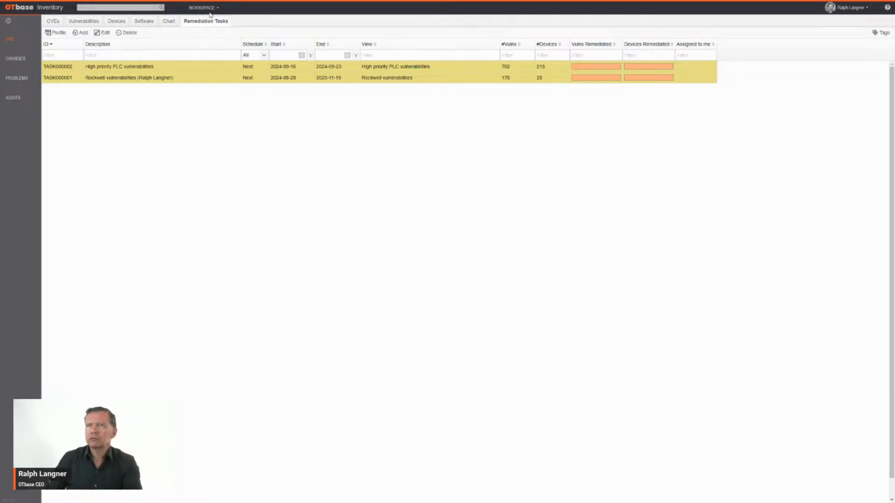
Step: View the workspace's change cases, the problems list and the audit policies
{"action": "left_click", "coordinate": [18, 61]}
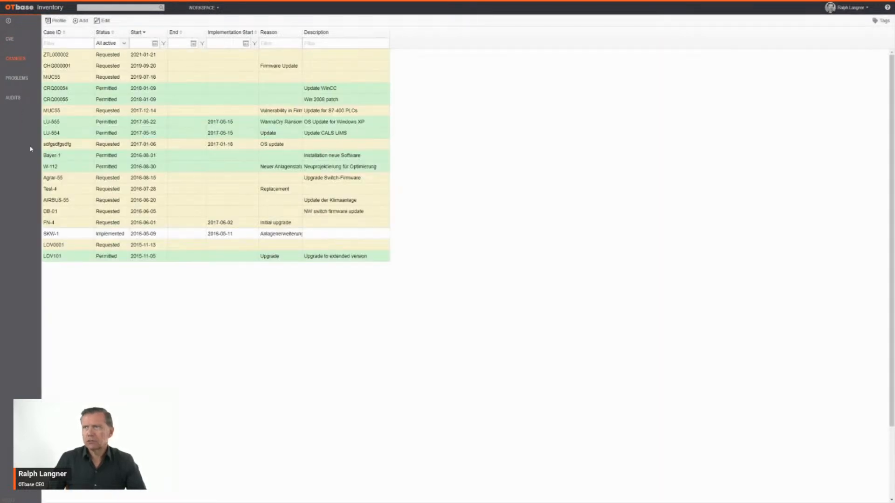
{"action": "left_click", "coordinate": [17, 78]}
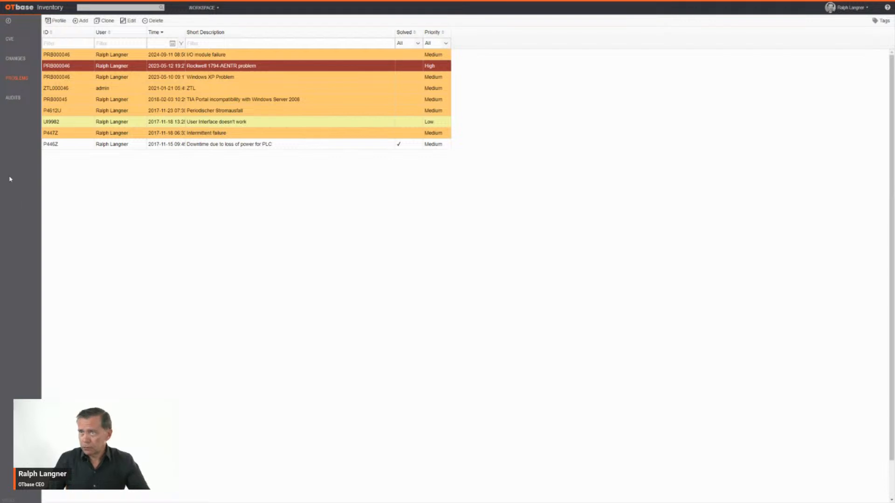
{"action": "left_click", "coordinate": [21, 98]}
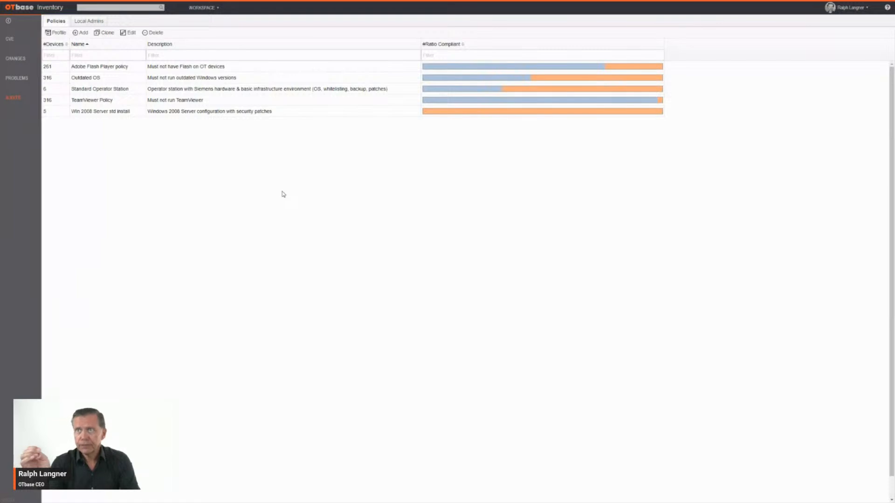
Step: Start a new audit policy and assign its devices through the saved search "Systems running Windows 7"
{"action": "left_click", "coordinate": [81, 34]}
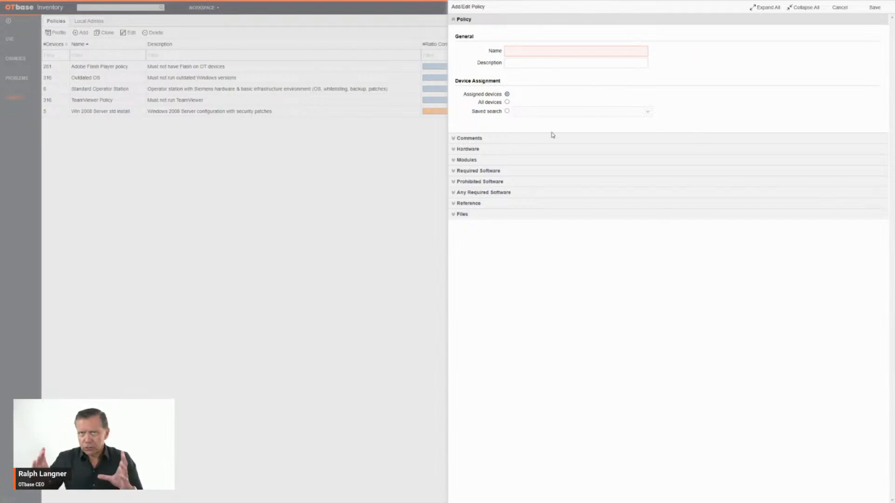
{"action": "left_click", "coordinate": [507, 102]}
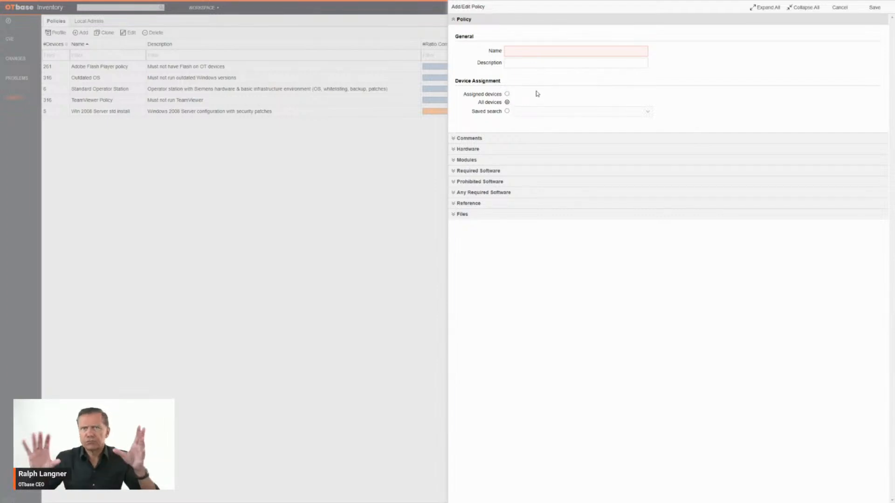
{"action": "left_click", "coordinate": [507, 94]}
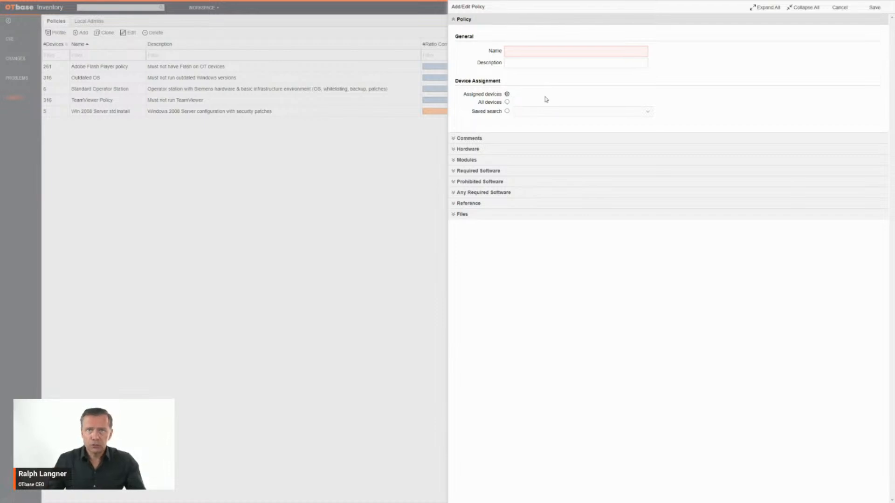
{"action": "left_click", "coordinate": [507, 112]}
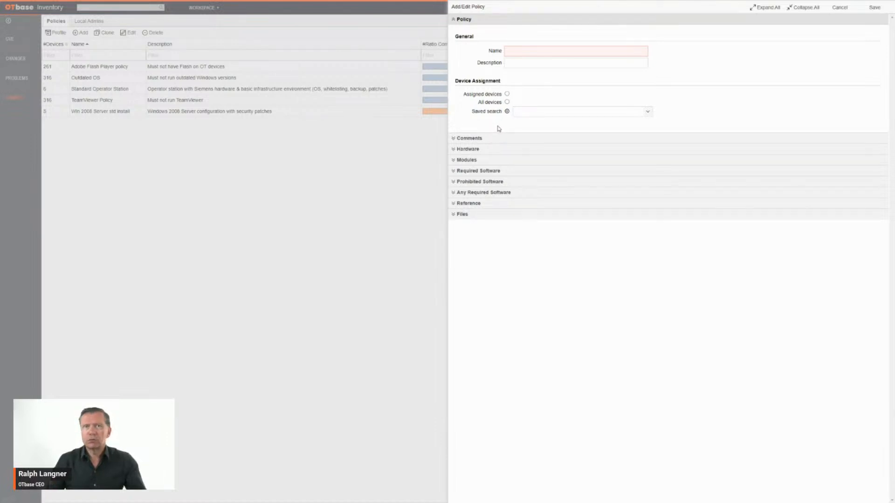
{"action": "left_click", "coordinate": [648, 113]}
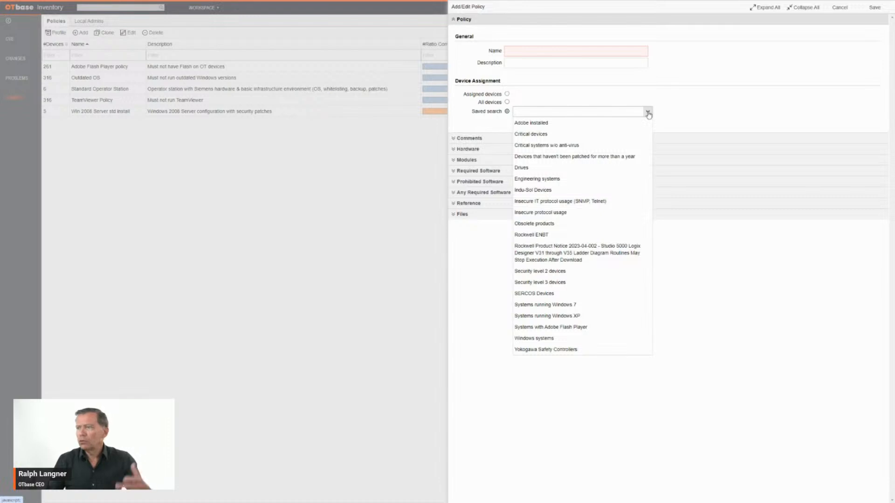
{"action": "left_click", "coordinate": [587, 308]}
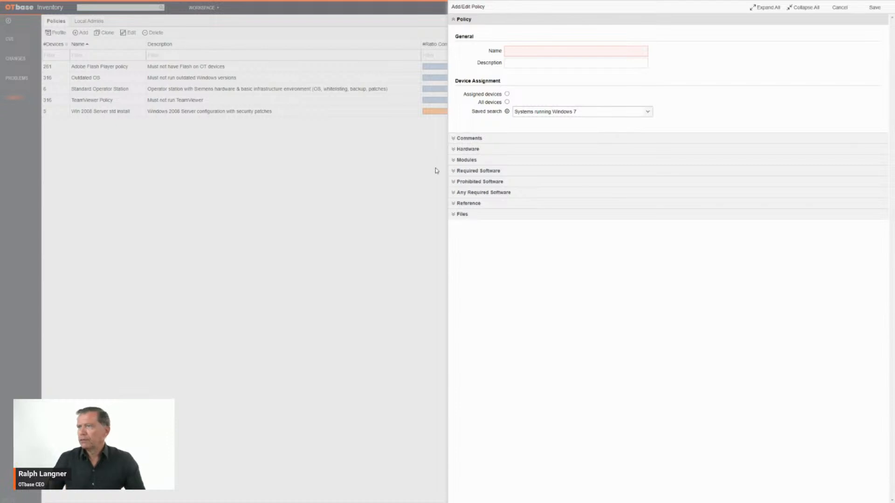
Step: Examine the policy's Required, Prohibited and Any Required Software sections, and discard the new policy
{"action": "left_click", "coordinate": [455, 172]}
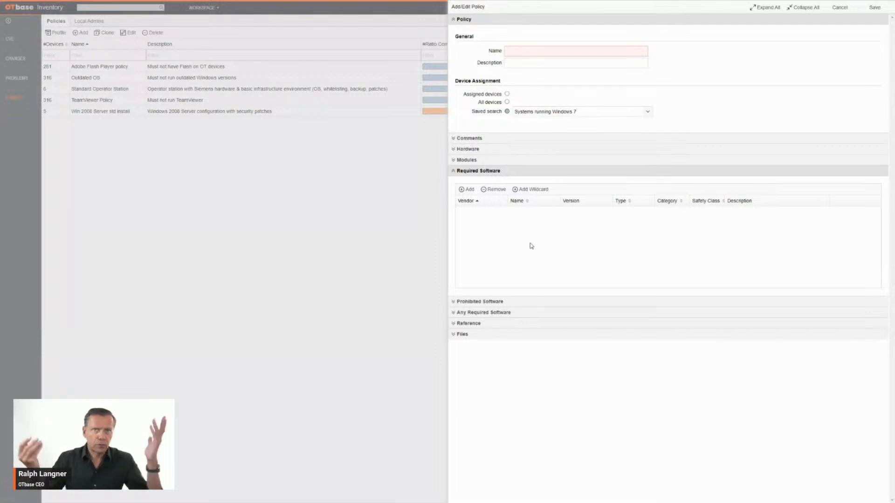
{"action": "left_click", "coordinate": [476, 303]}
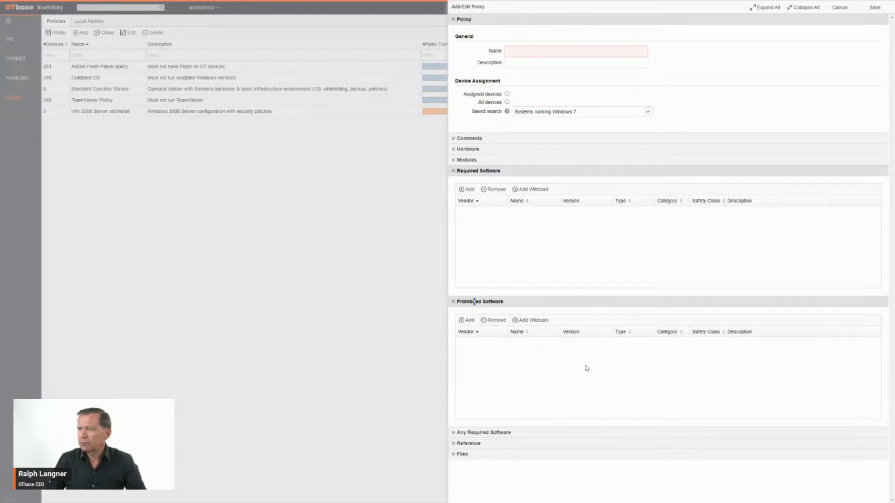
{"action": "left_click", "coordinate": [489, 434]}
{"action": "scroll", "coordinate": [523, 420], "scroll_direction": "down", "scroll_amount": 2}
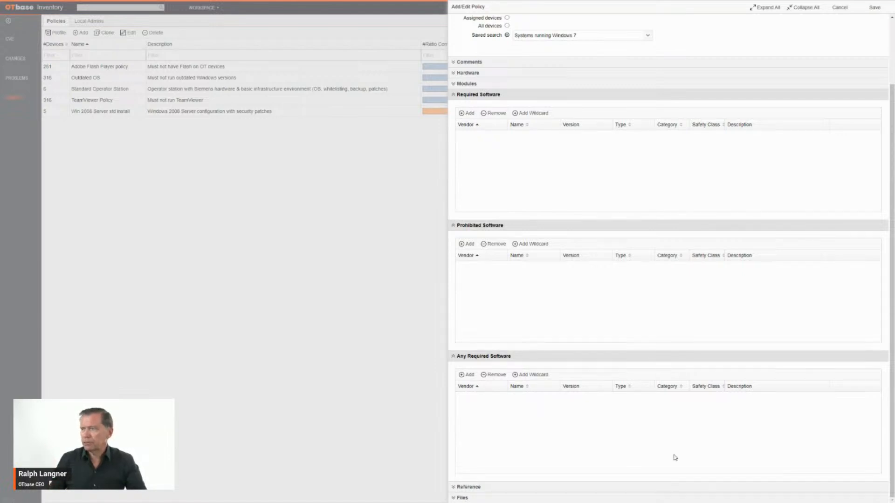
{"action": "scroll", "coordinate": [675, 453], "scroll_direction": "up", "scroll_amount": 3}
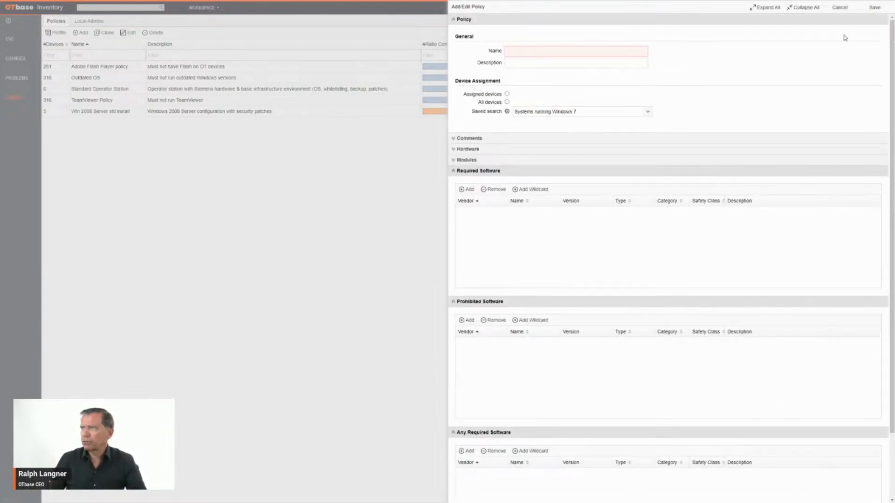
{"action": "left_click", "coordinate": [839, 8]}
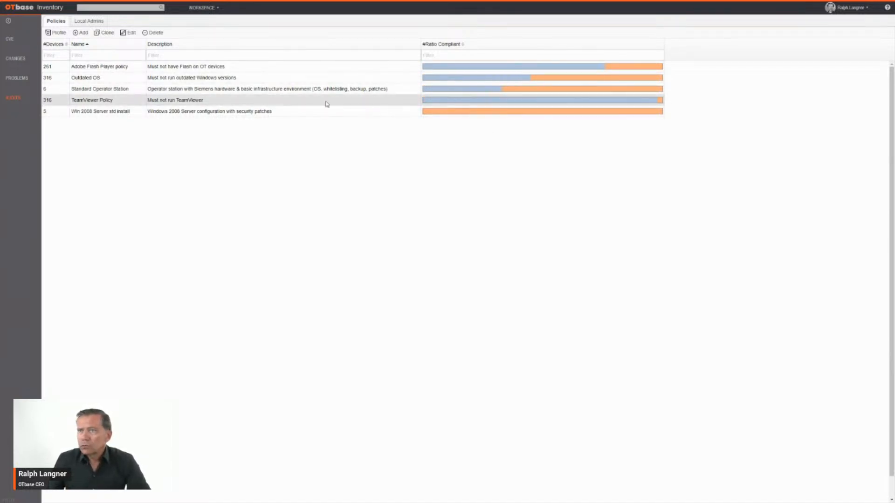
Step: Check the TeamViewer Policy's compliance ratio and examine the non-compliant devices in its profile
{"action": "left_click", "coordinate": [186, 102]}
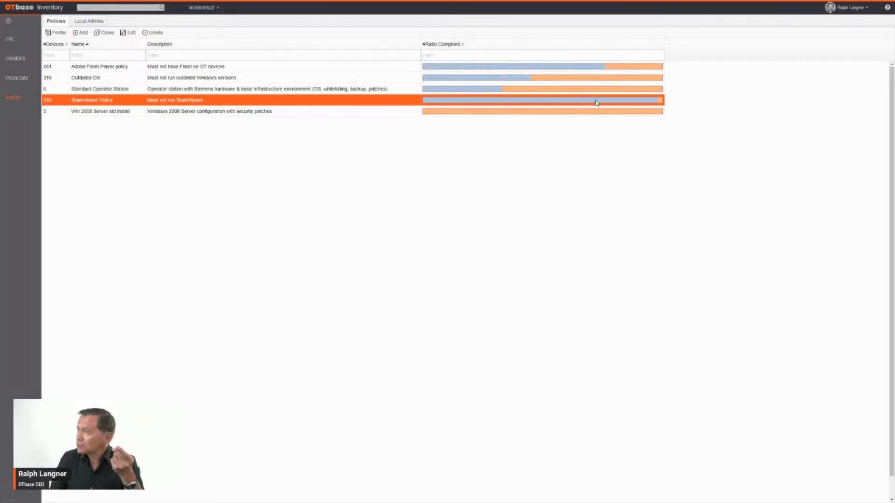
{"action": "mouse_move", "coordinate": [597, 103]}
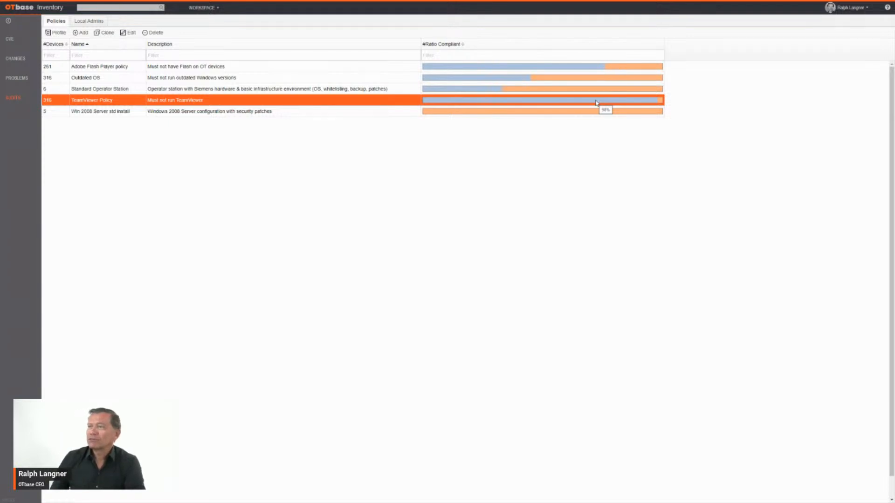
{"action": "double_click", "coordinate": [397, 104]}
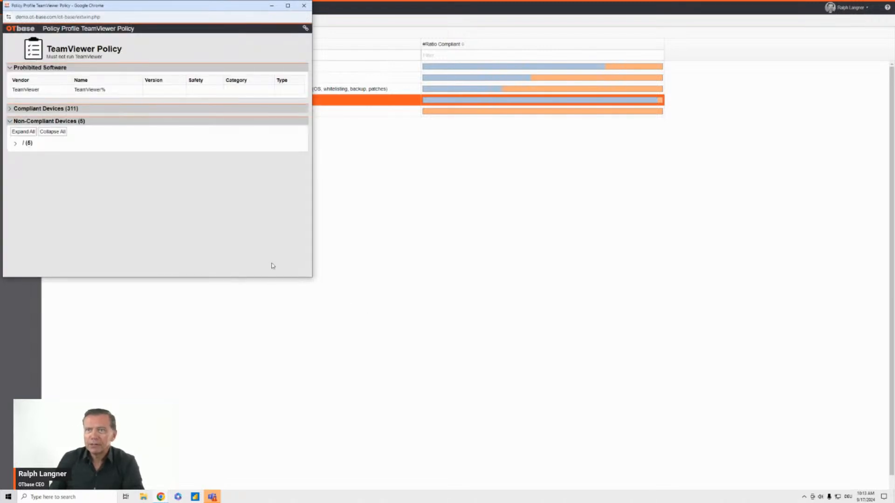
{"action": "left_click", "coordinate": [15, 144]}
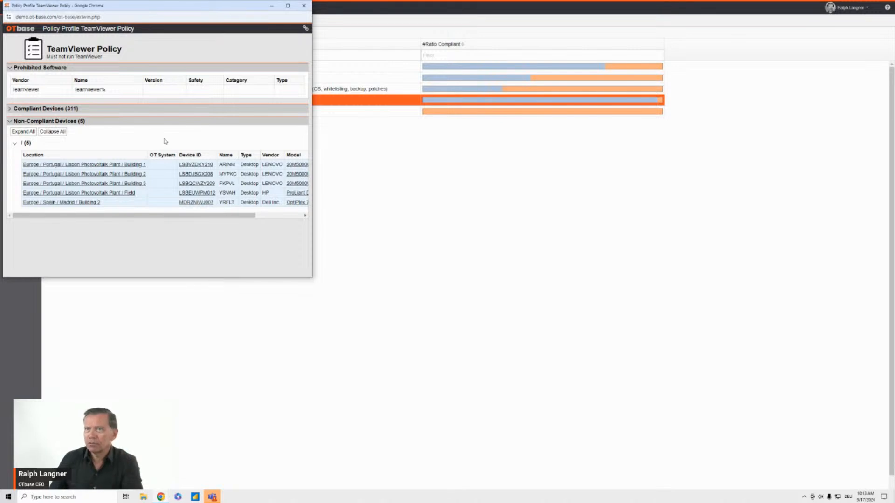
{"action": "left_click", "coordinate": [303, 6]}
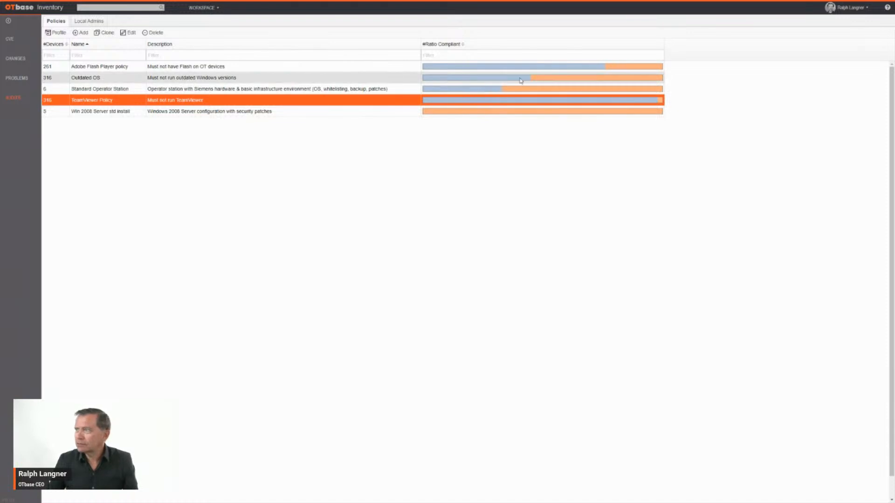
{"action": "mouse_move", "coordinate": [662, 102]}
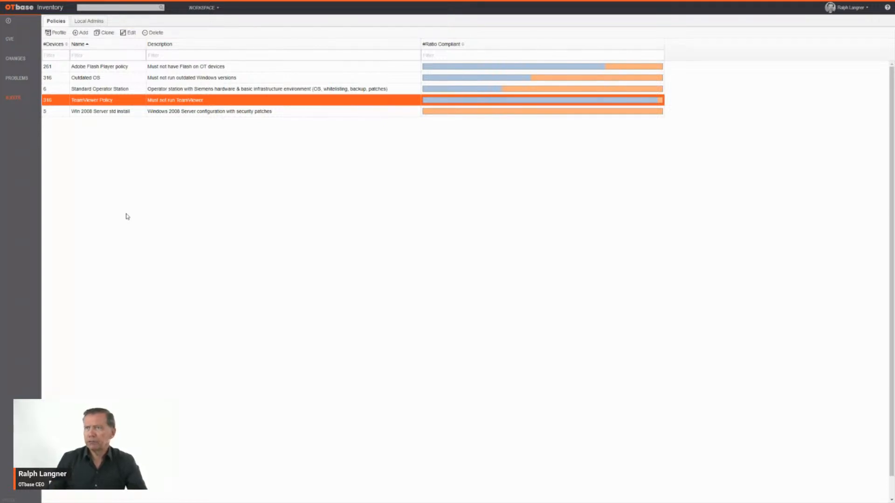
Step: View the user list and examine the access permissions and scope of the LDAP test group among the user groups
{"action": "left_click", "coordinate": [202, 9]}
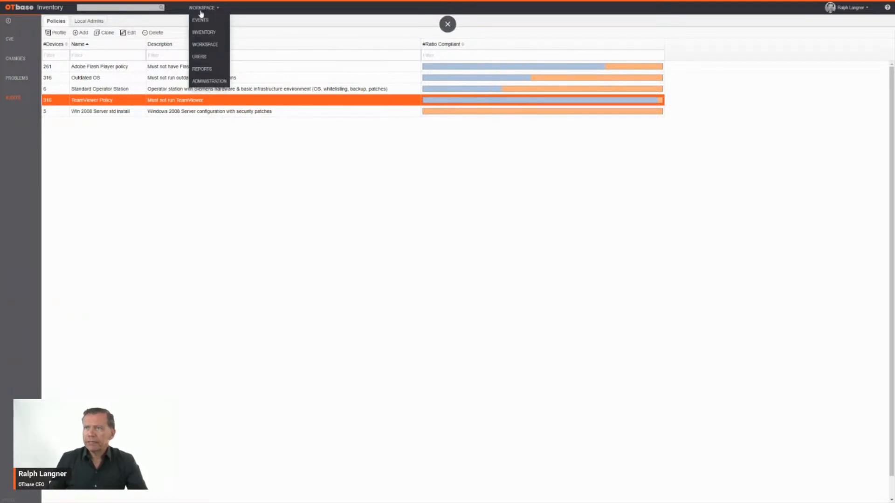
{"action": "left_click", "coordinate": [202, 57]}
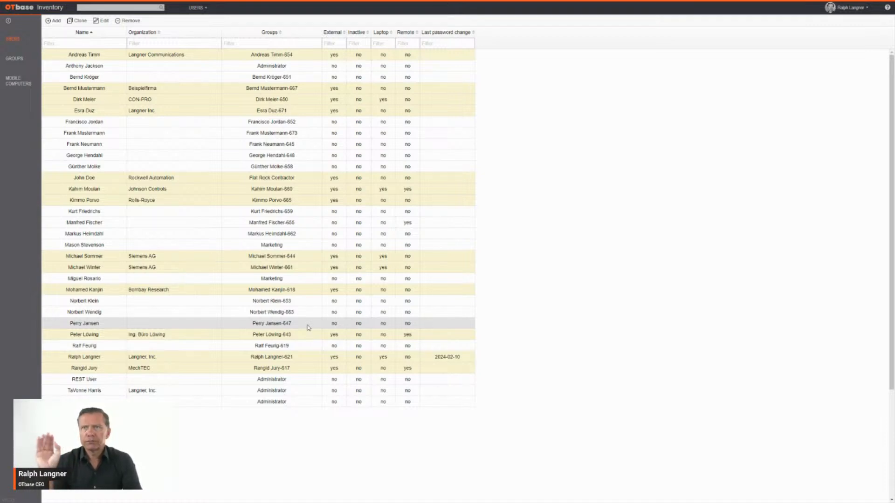
{"action": "left_click", "coordinate": [18, 60]}
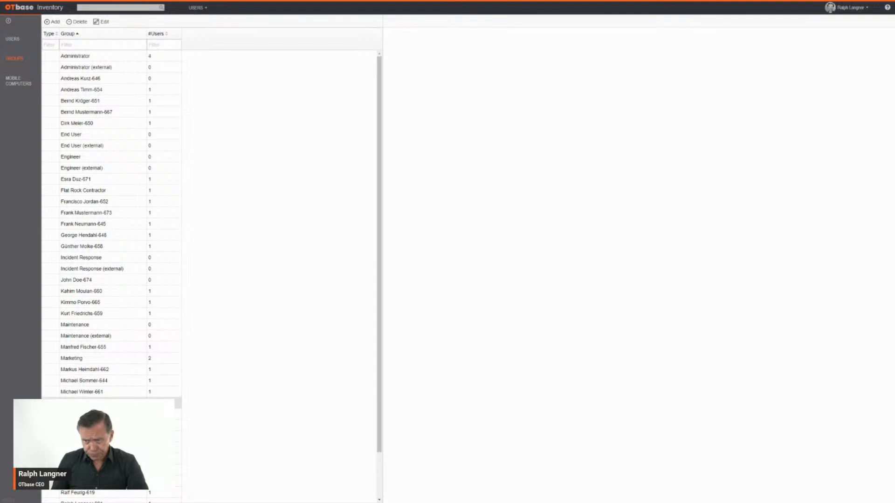
{"action": "left_click", "coordinate": [117, 414]}
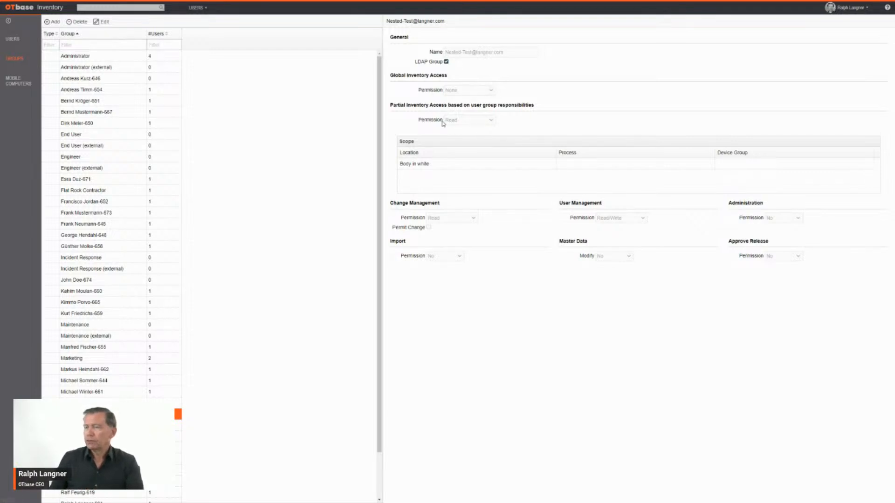
{"action": "left_click", "coordinate": [451, 164]}
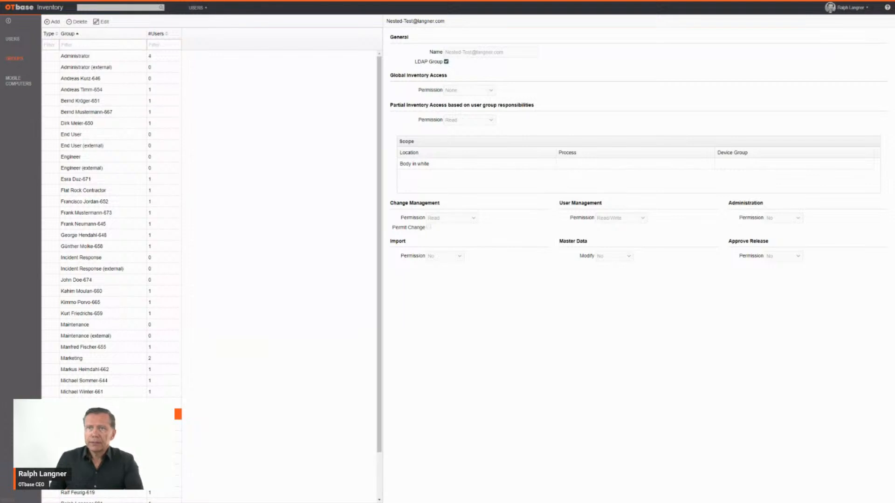
Step: View the administration maintenance area and examine the available backup files, highlighting the one from 2024-09-17
{"action": "left_click", "coordinate": [198, 8]}
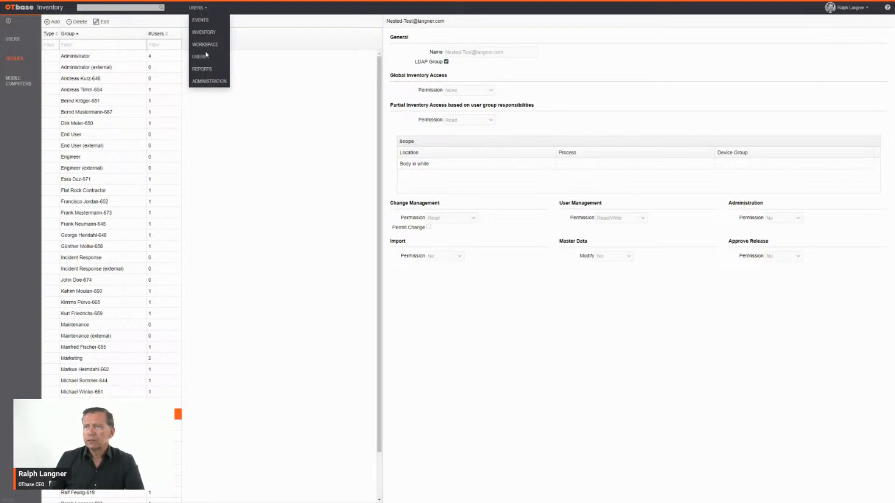
{"action": "left_click", "coordinate": [208, 81]}
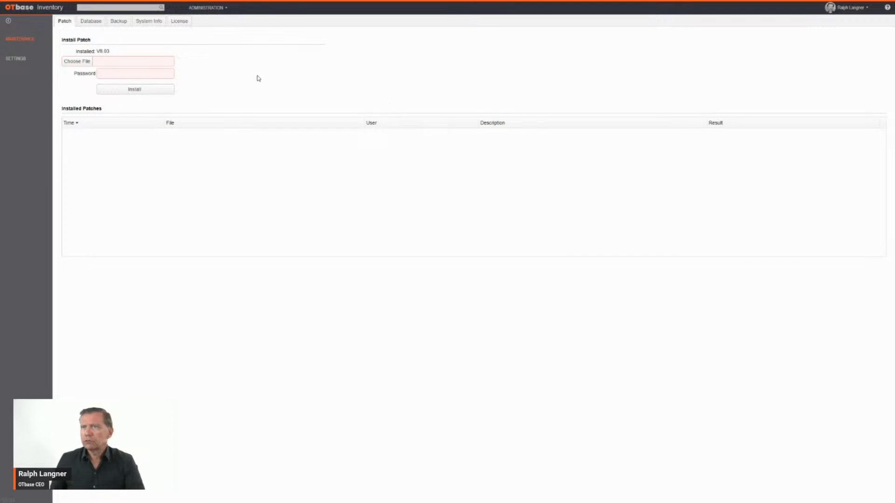
{"action": "left_click", "coordinate": [119, 22]}
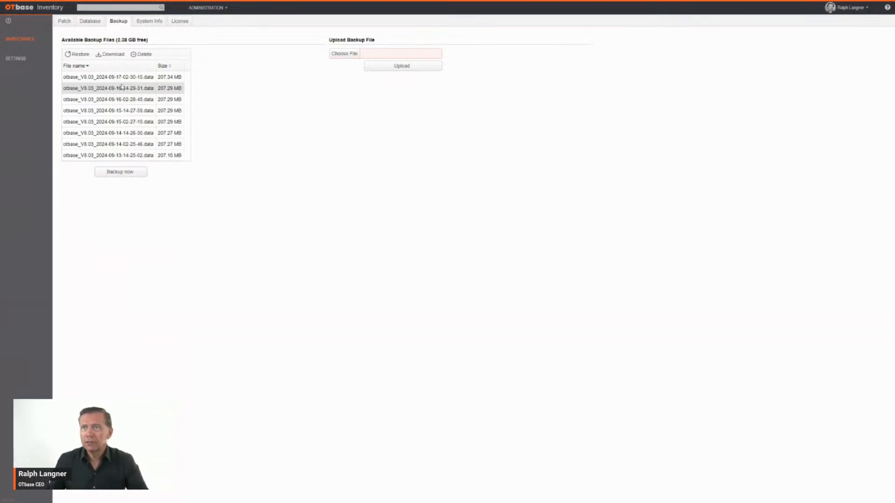
{"action": "left_click", "coordinate": [154, 90]}
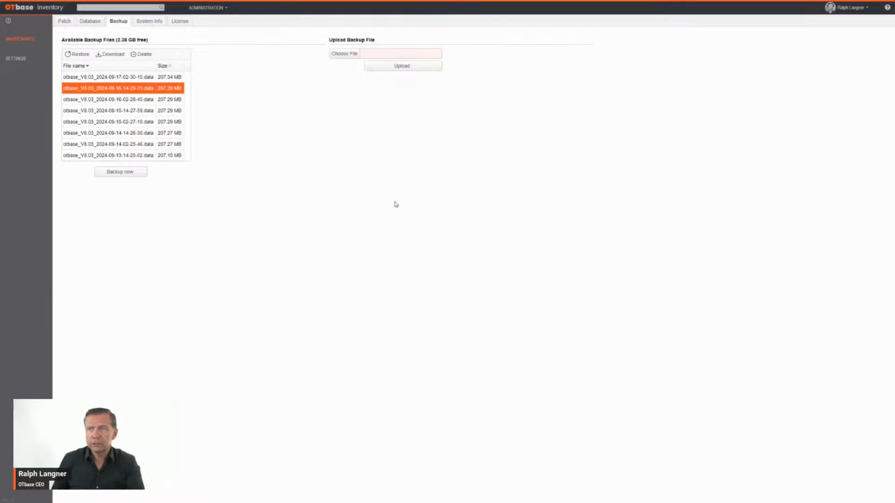
{"action": "left_click", "coordinate": [123, 77]}
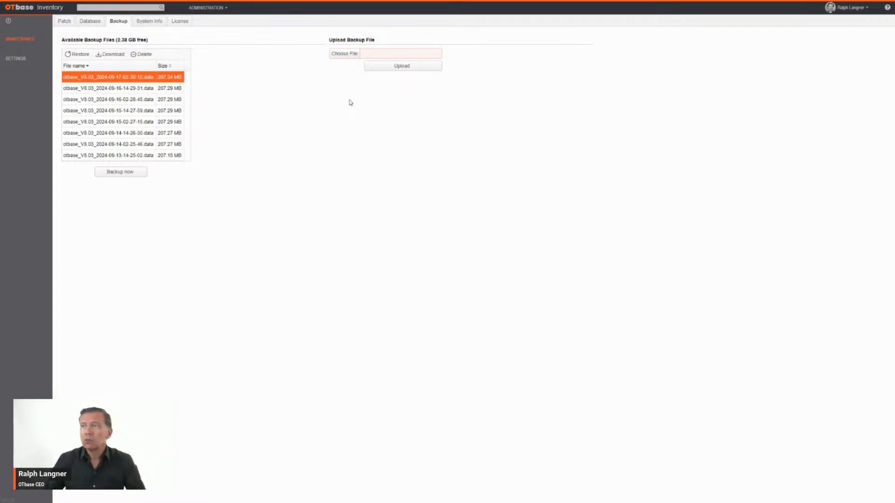
Step: Examine the administration settings for logging and metadata import, and expand the full tree of device categories
{"action": "left_click", "coordinate": [16, 61]}
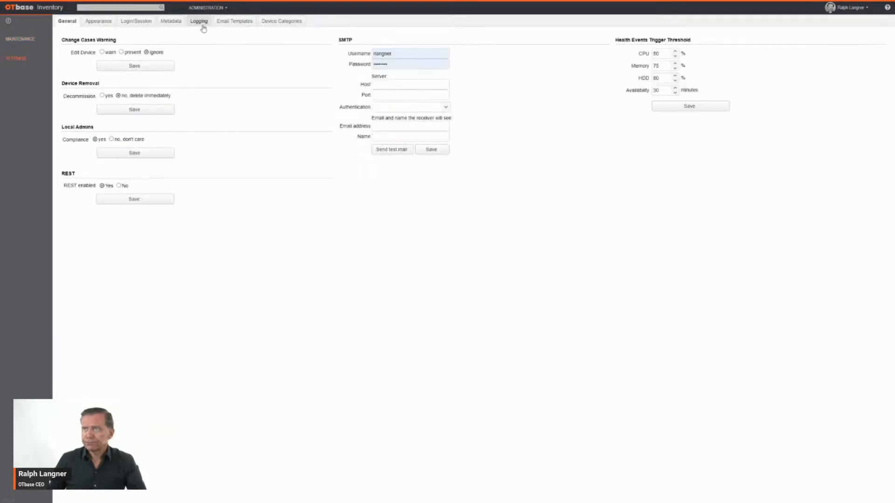
{"action": "left_click", "coordinate": [200, 22]}
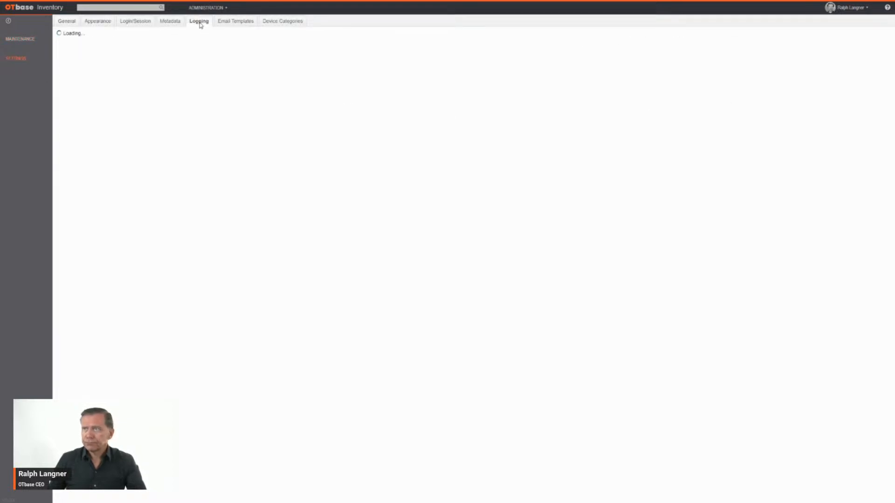
{"action": "left_click", "coordinate": [171, 21]}
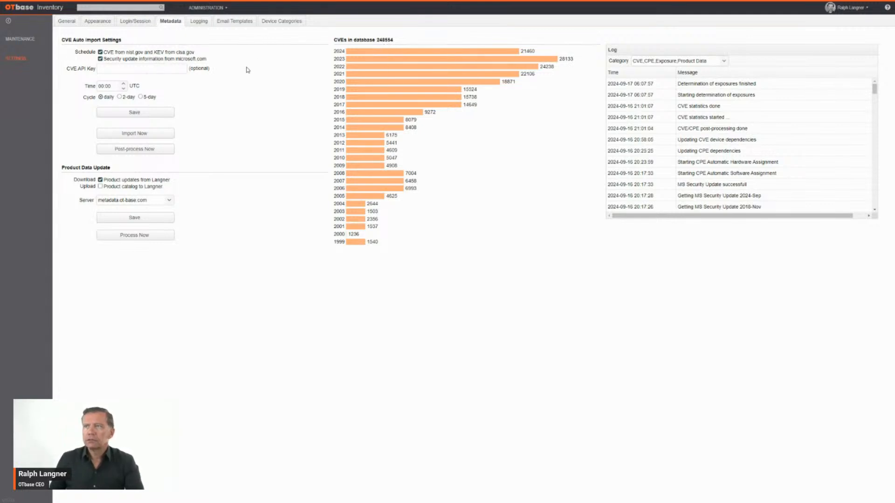
{"action": "left_click", "coordinate": [276, 21]}
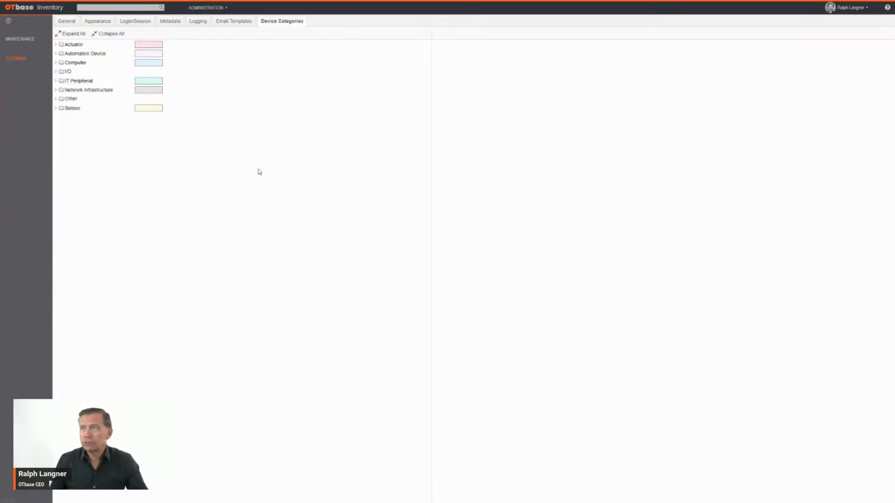
{"action": "left_click", "coordinate": [68, 34]}
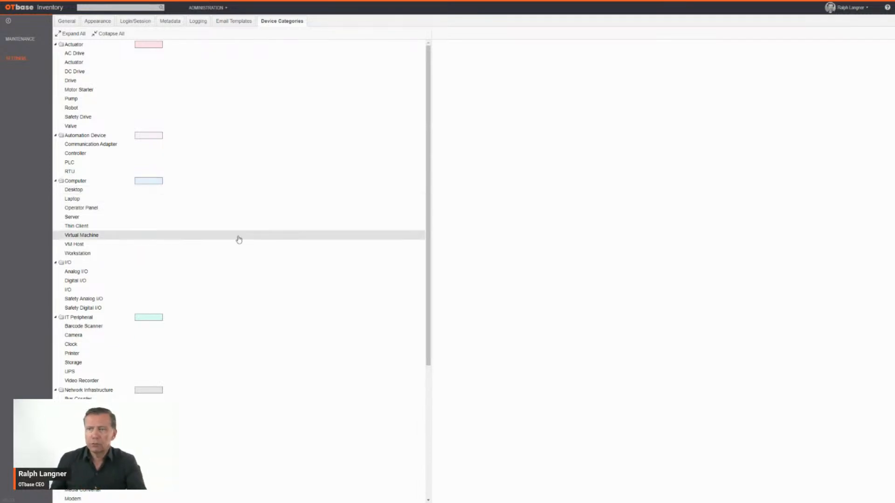
Step: Try a light green colour with RGB 229, 255, 237 for the Computer device category without saving it
{"action": "left_click", "coordinate": [146, 182]}
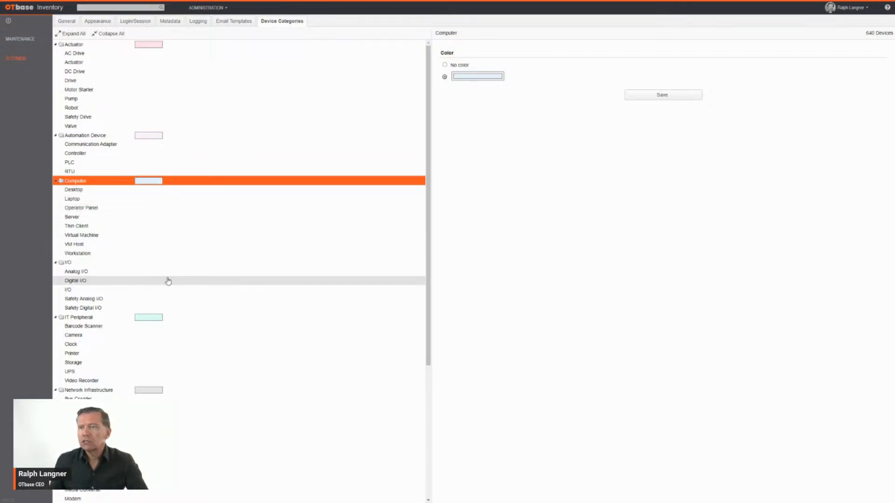
{"action": "left_click", "coordinate": [466, 76]}
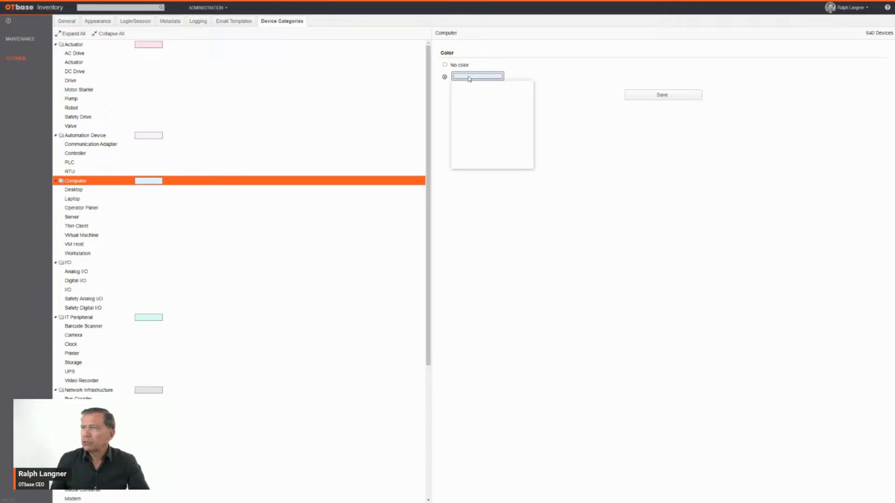
{"action": "left_click", "coordinate": [486, 137]}
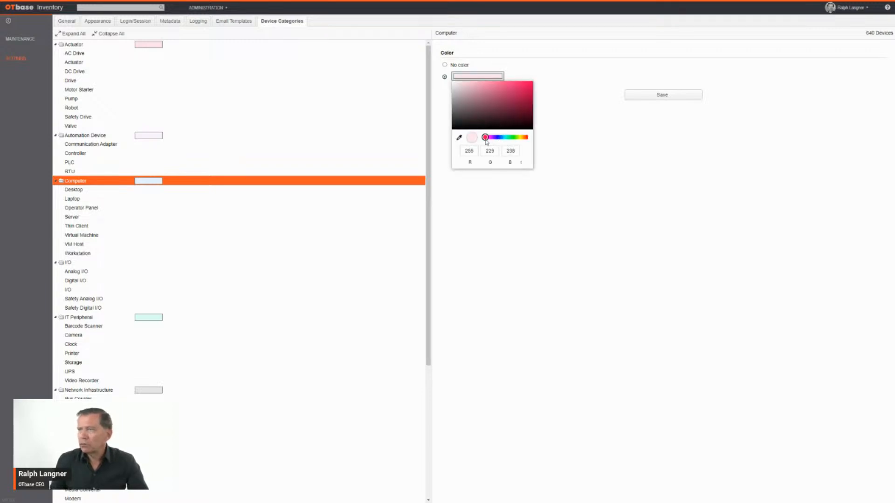
{"action": "left_click", "coordinate": [511, 137]}
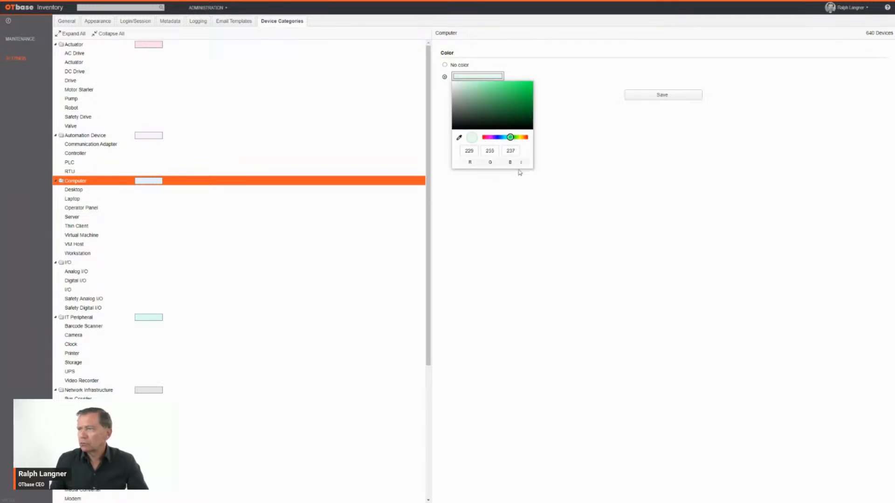
{"action": "left_click", "coordinate": [511, 203]}
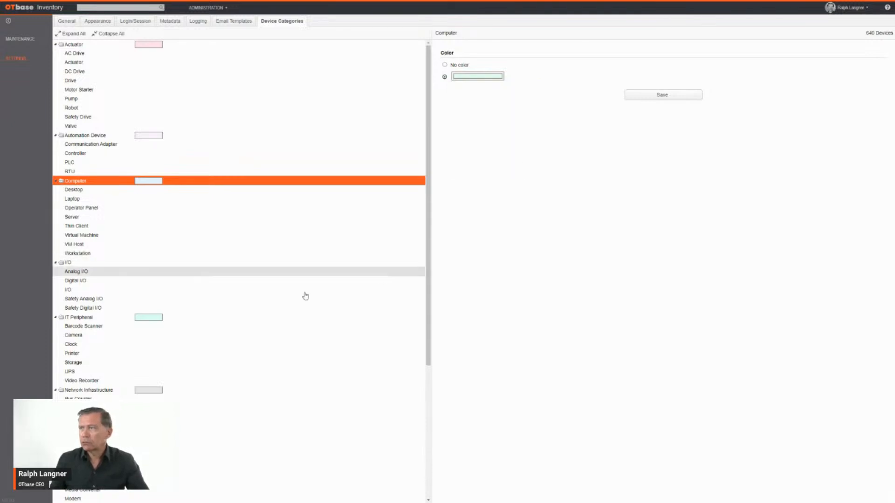
Step: Compare the colour settings of the Computer category with those of its Server, Workstation and VM Host types
{"action": "left_click", "coordinate": [88, 218]}
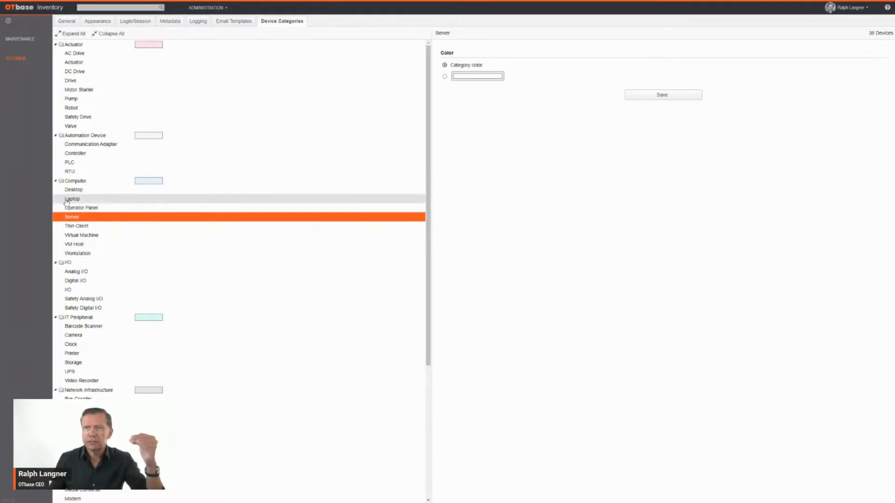
{"action": "left_click", "coordinate": [78, 181]}
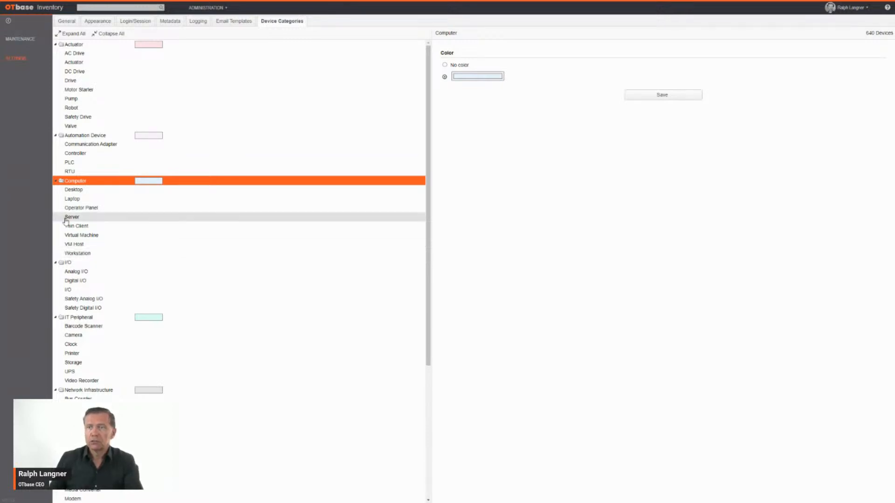
{"action": "left_click", "coordinate": [93, 256]}
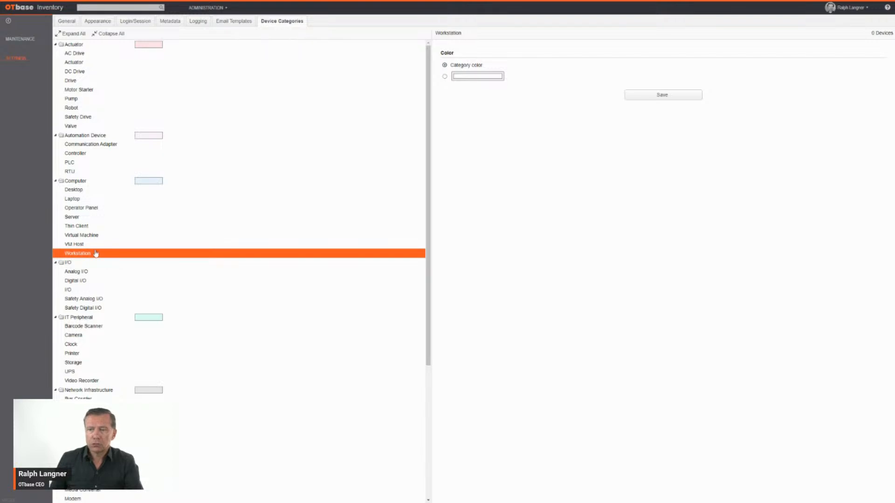
{"action": "left_click", "coordinate": [104, 245]}
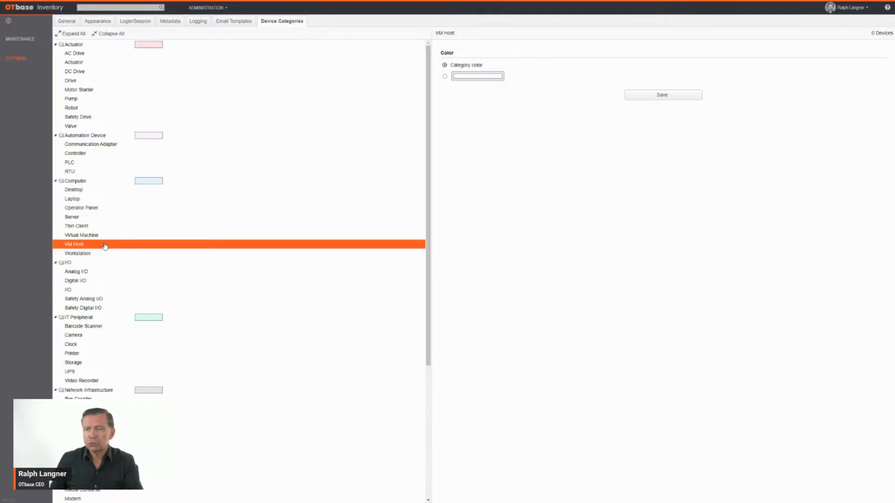
Step: Try a custom dark blue colour with RGB 30, 61, 67 for the Virtual Machine type instead of the category colour, without saving it
{"action": "left_click", "coordinate": [109, 235]}
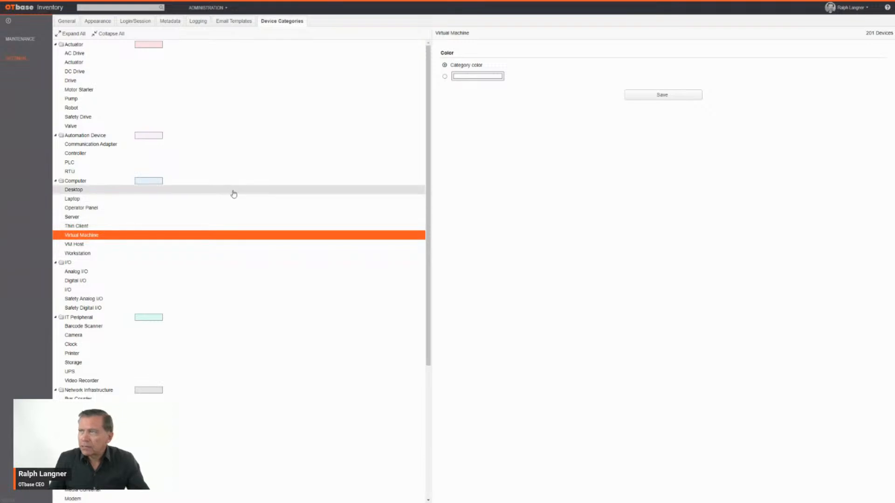
{"action": "left_click", "coordinate": [446, 78]}
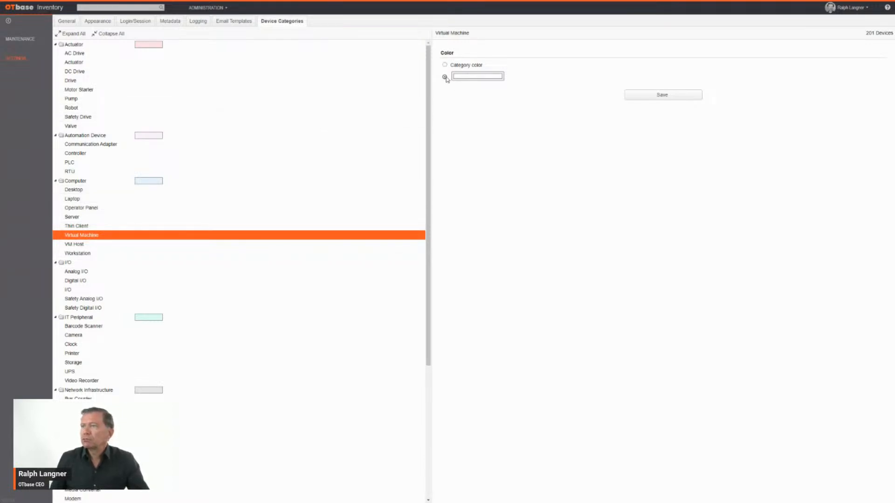
{"action": "left_click", "coordinate": [477, 76]}
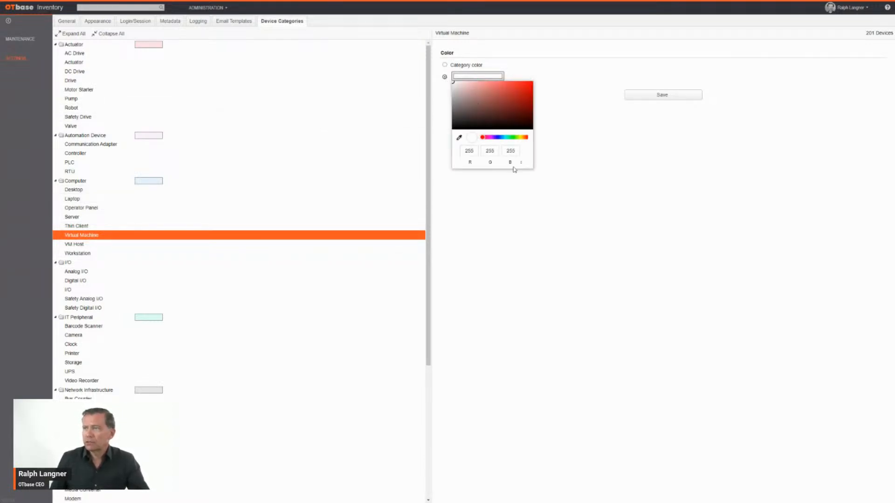
{"action": "left_click", "coordinate": [497, 116]}
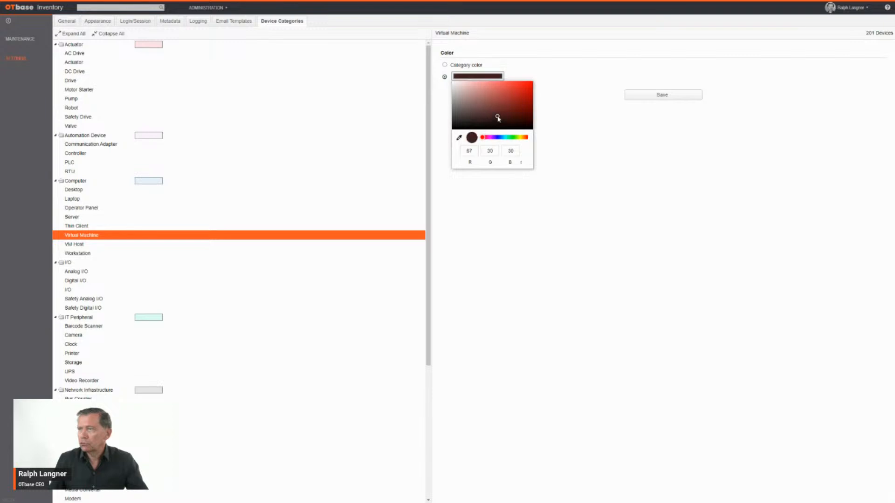
{"action": "left_click", "coordinate": [507, 137]}
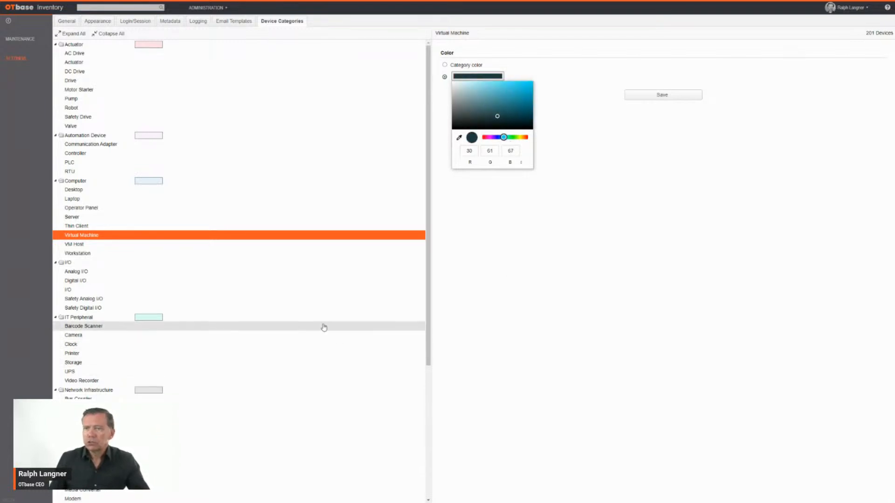
{"action": "left_click", "coordinate": [303, 319]}
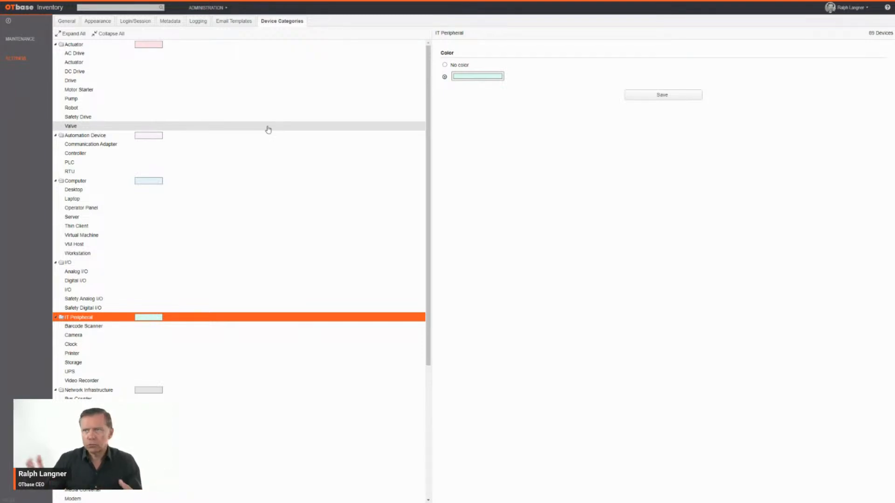
Step: Return to the inventory and examine the category colours in the Flat Rock device list
{"action": "left_click", "coordinate": [202, 5]}
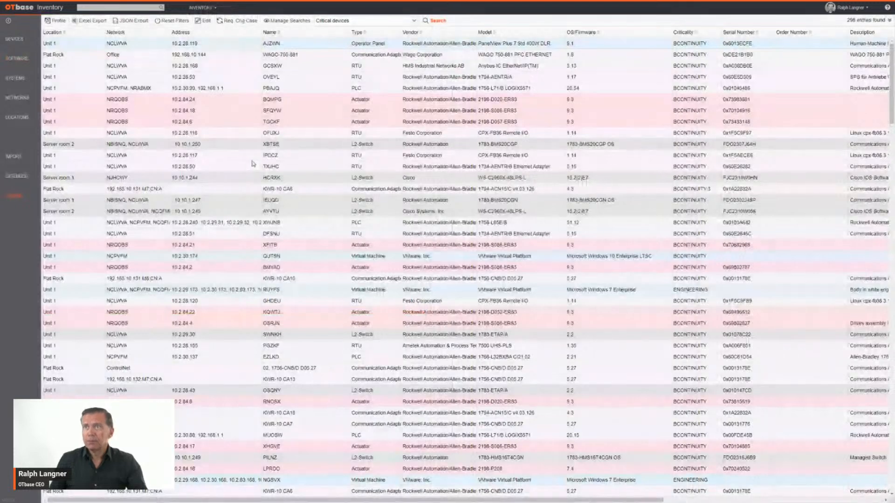
{"action": "left_click", "coordinate": [14, 41]}
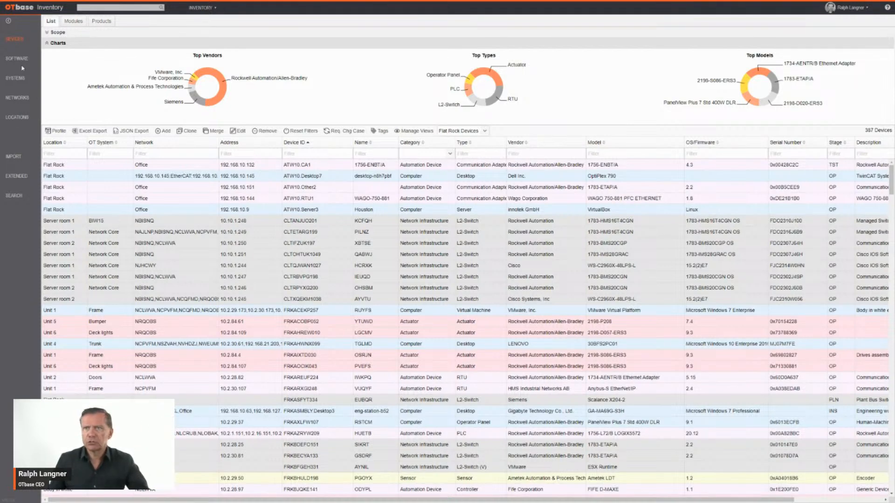
Step: Review the workspace's policies and CVE remediation tasks, and view the vulnerability dashboard in the reports area
{"action": "left_click", "coordinate": [204, 8]}
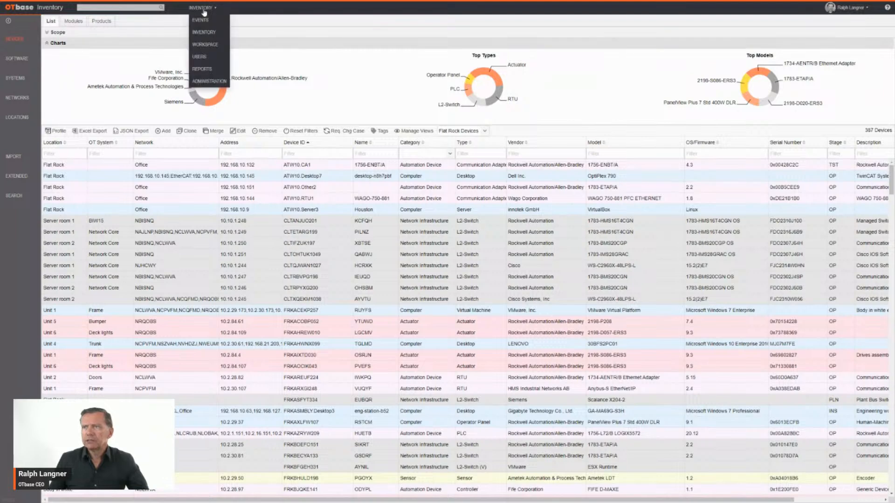
{"action": "left_click", "coordinate": [209, 46]}
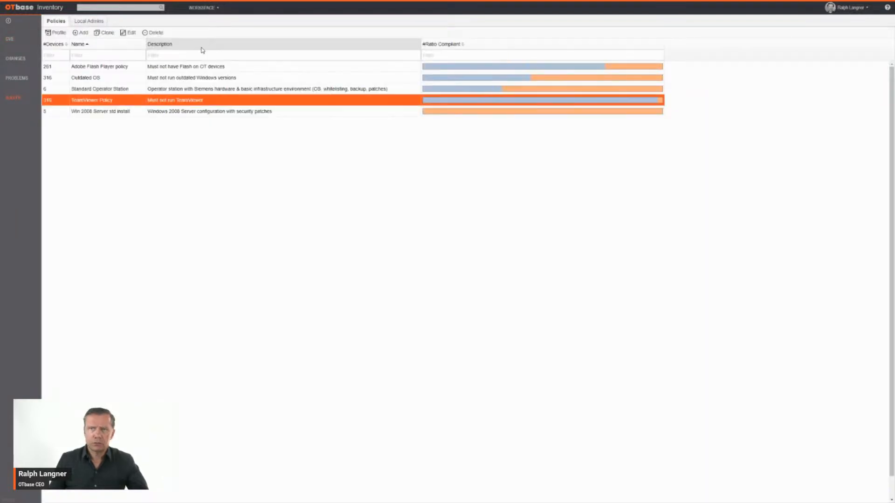
{"action": "left_click", "coordinate": [14, 42]}
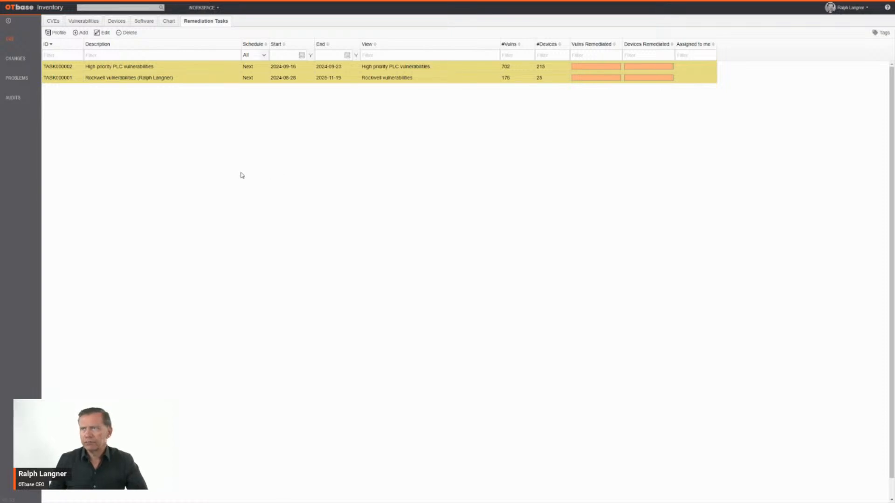
{"action": "left_click", "coordinate": [198, 8]}
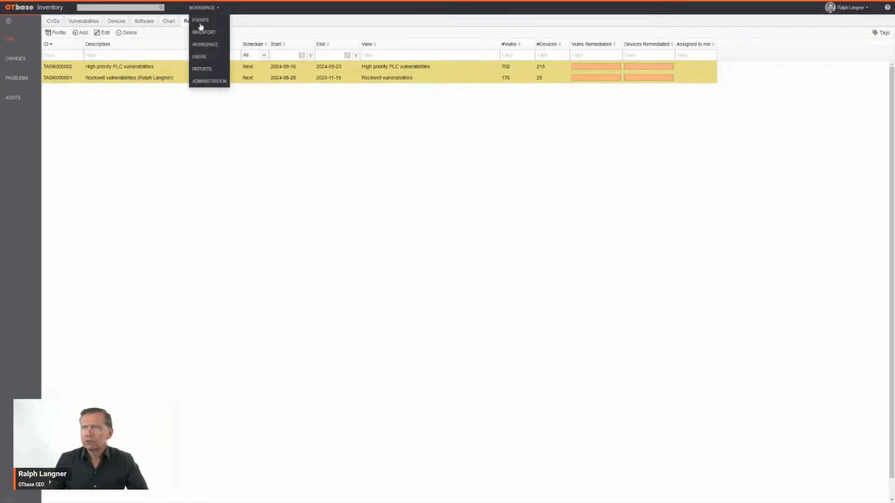
{"action": "left_click", "coordinate": [202, 68]}
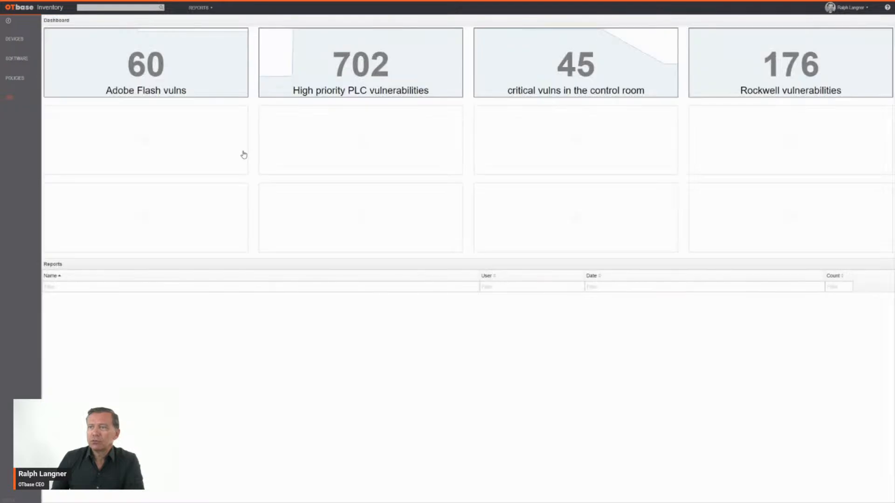